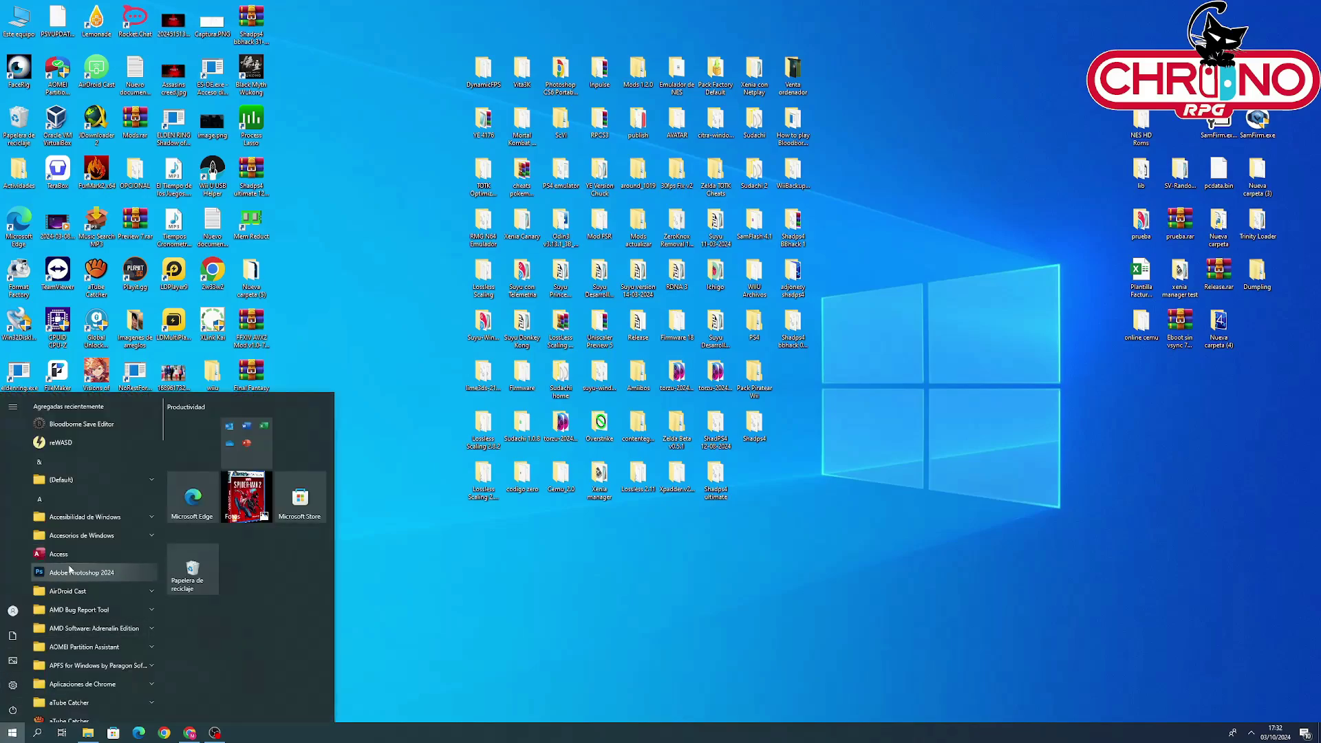
Step: Open folder 1 under user\savedata in the desktop's Shadps4 folder and reposition its window
{"action": "left_click", "coordinate": [782, 663]}
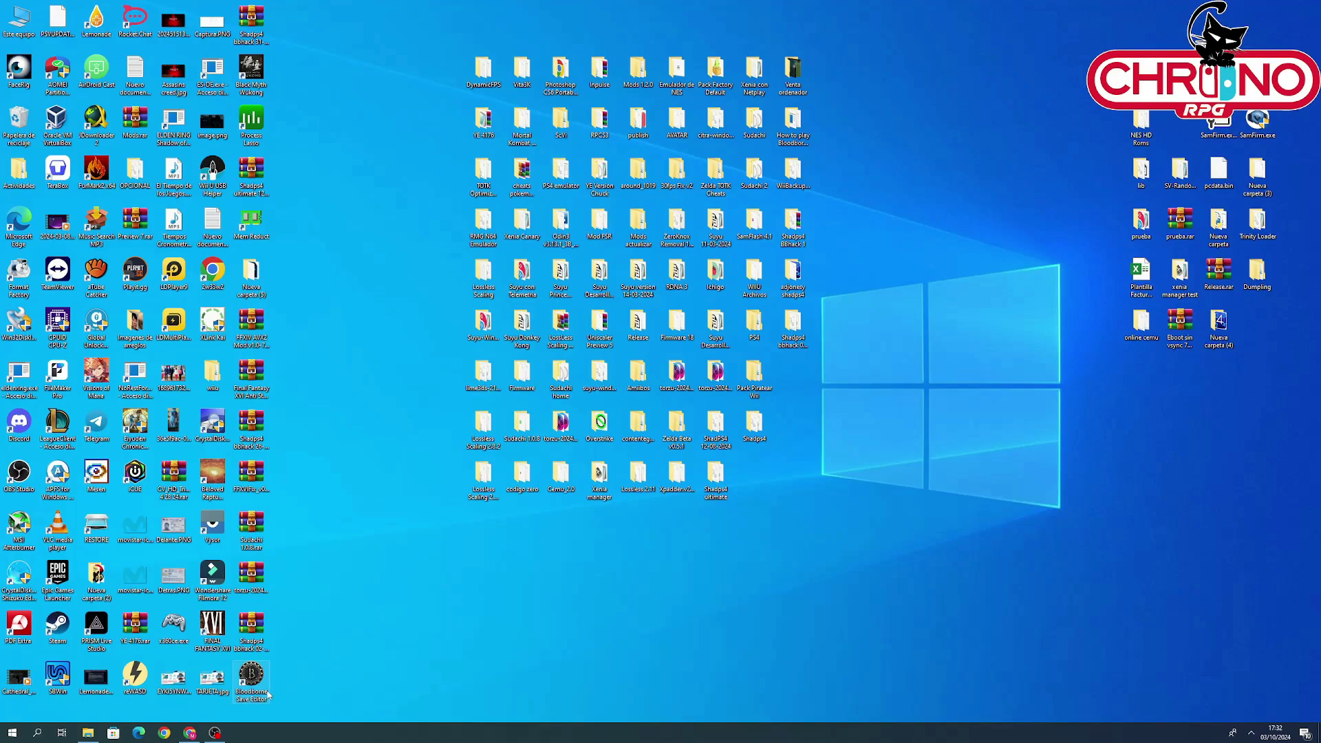
{"action": "double_click", "coordinate": [756, 421]}
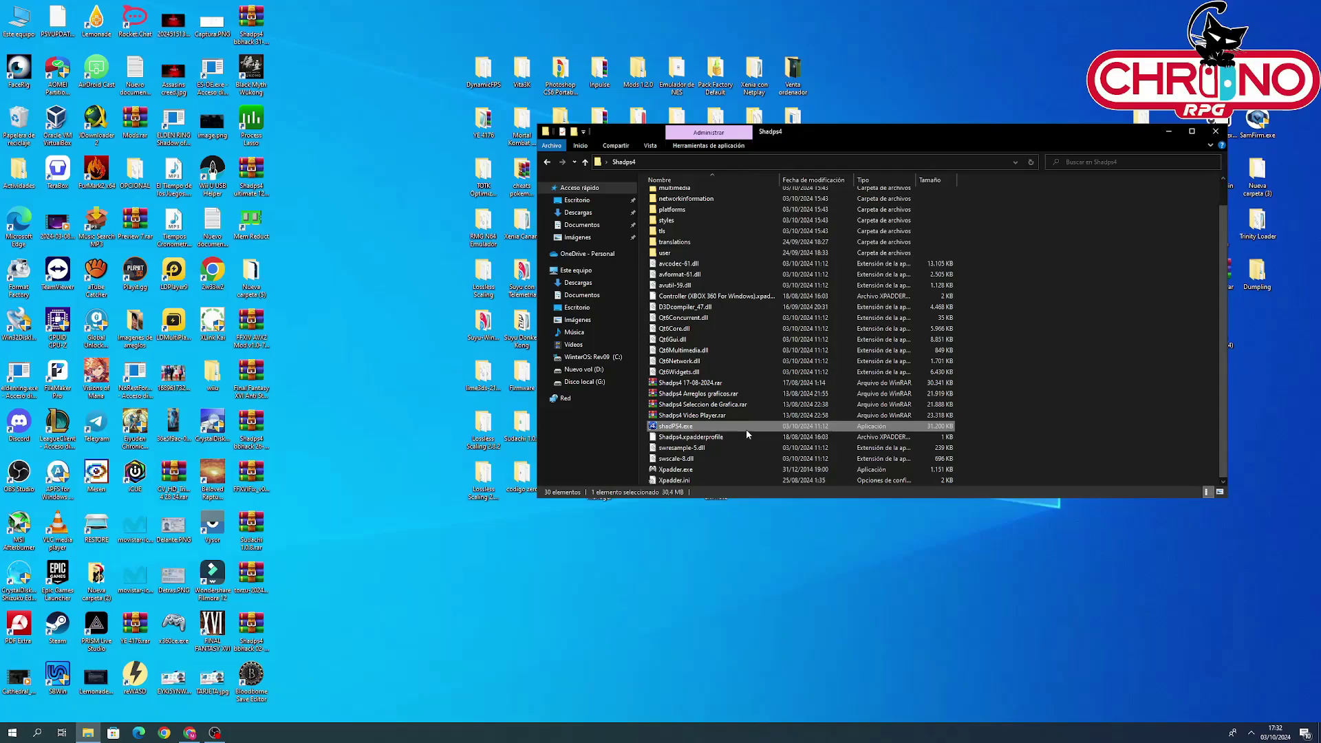
{"action": "scroll", "coordinate": [780, 348], "scroll_direction": "up", "scroll_amount": 1}
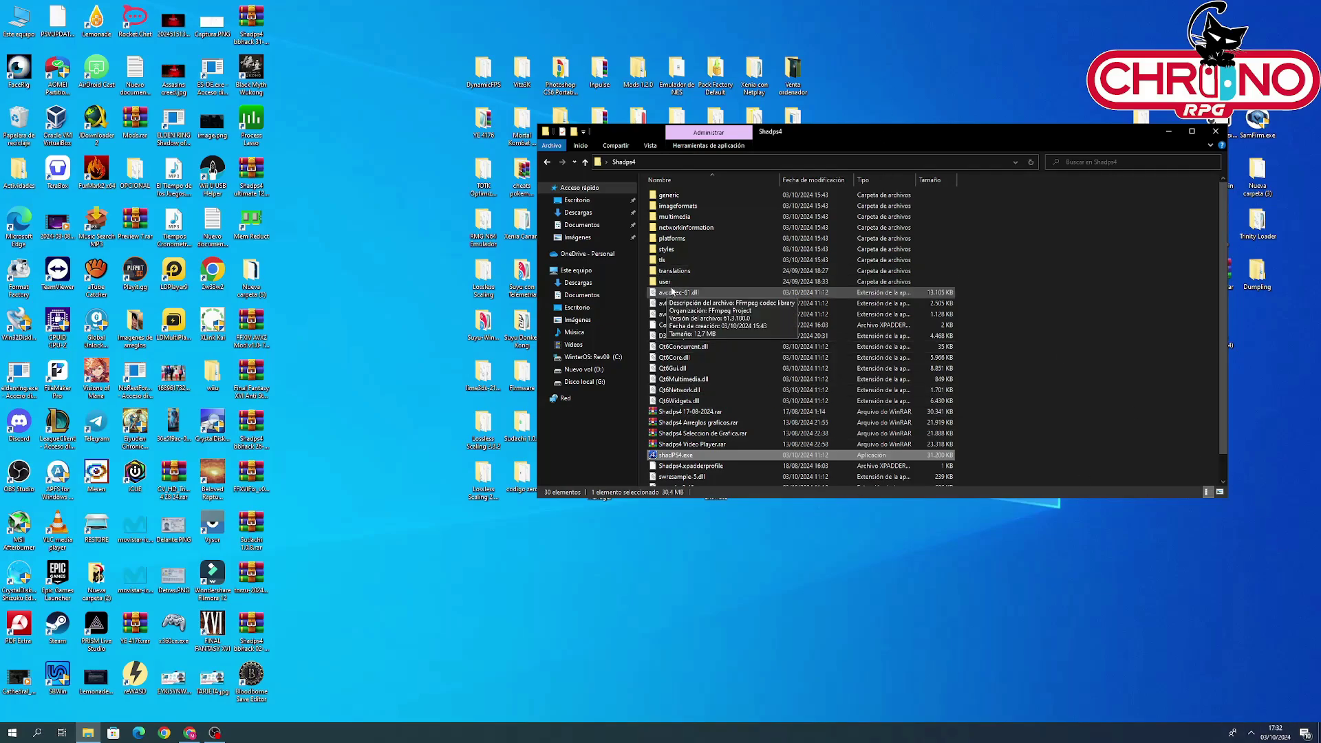
{"action": "double_click", "coordinate": [674, 282]}
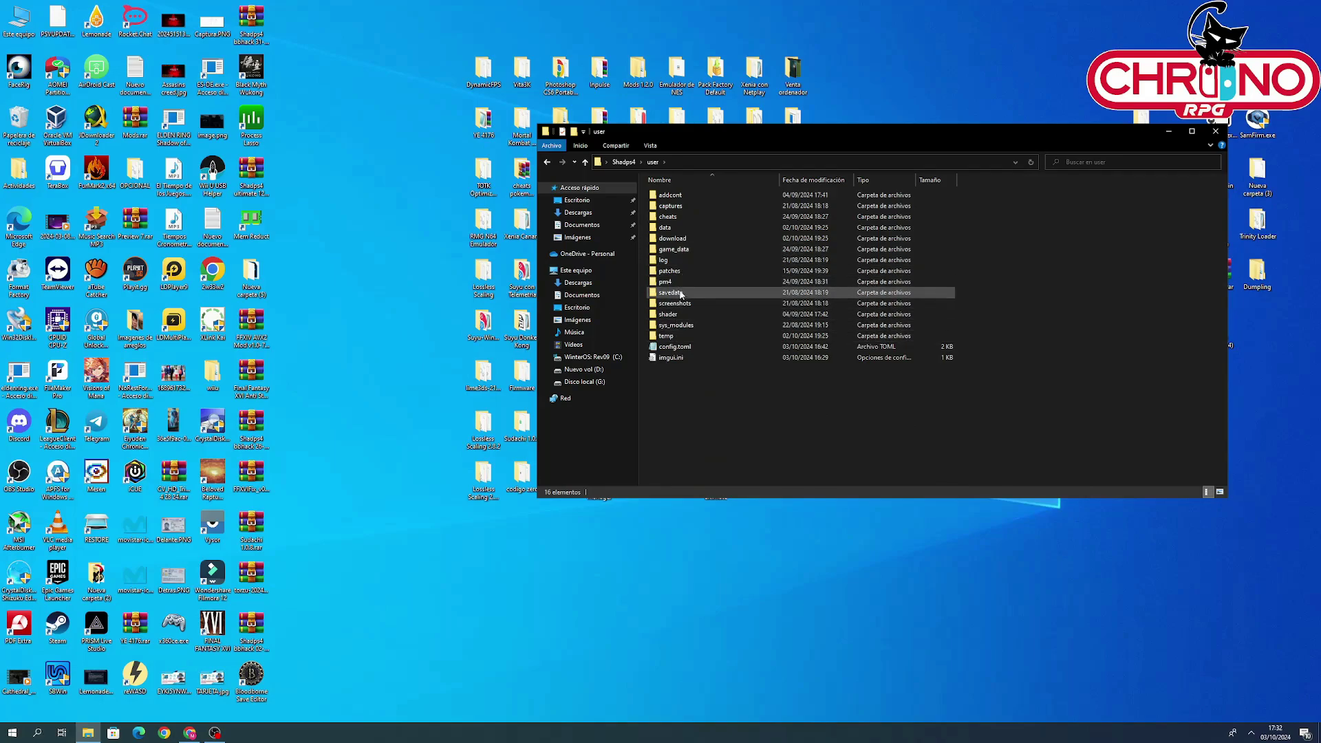
{"action": "double_click", "coordinate": [677, 293]}
{"action": "double_click", "coordinate": [675, 196]}
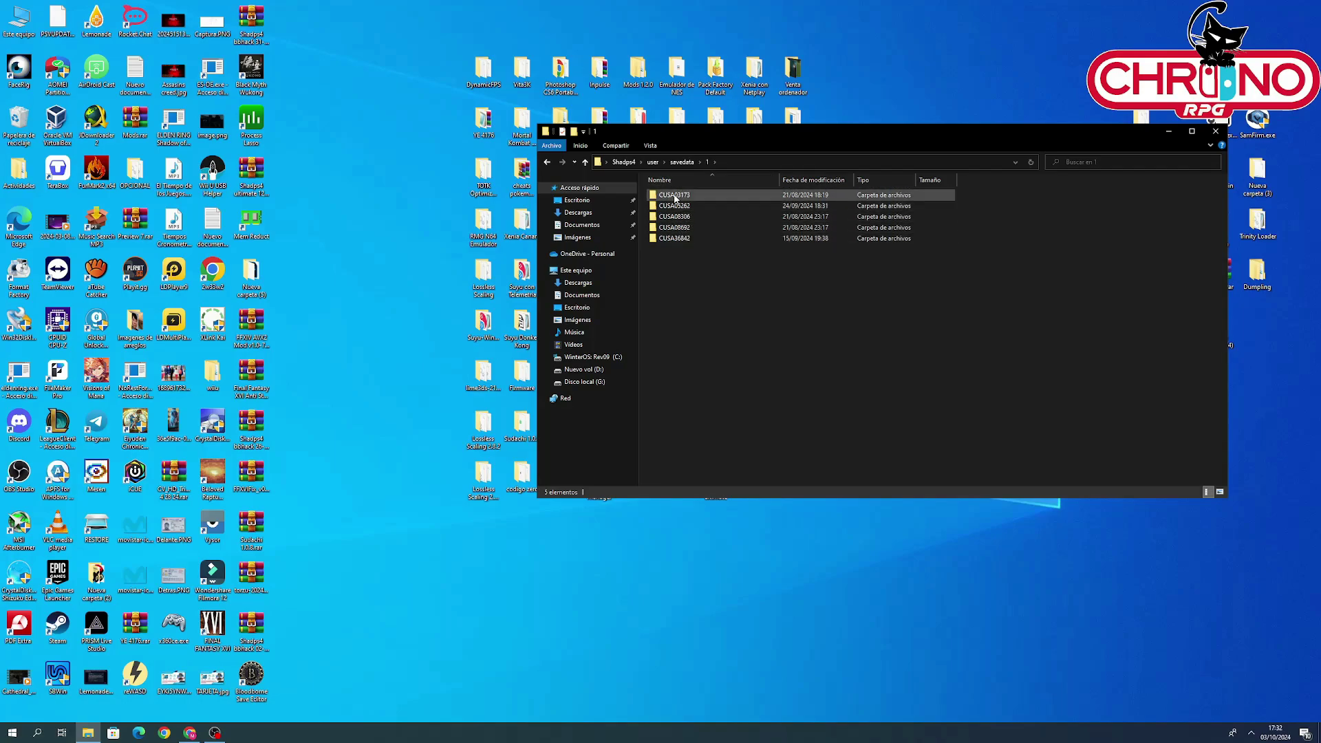
{"action": "left_click_drag", "start_coordinate": [791, 134], "coordinate": [728, 232]}
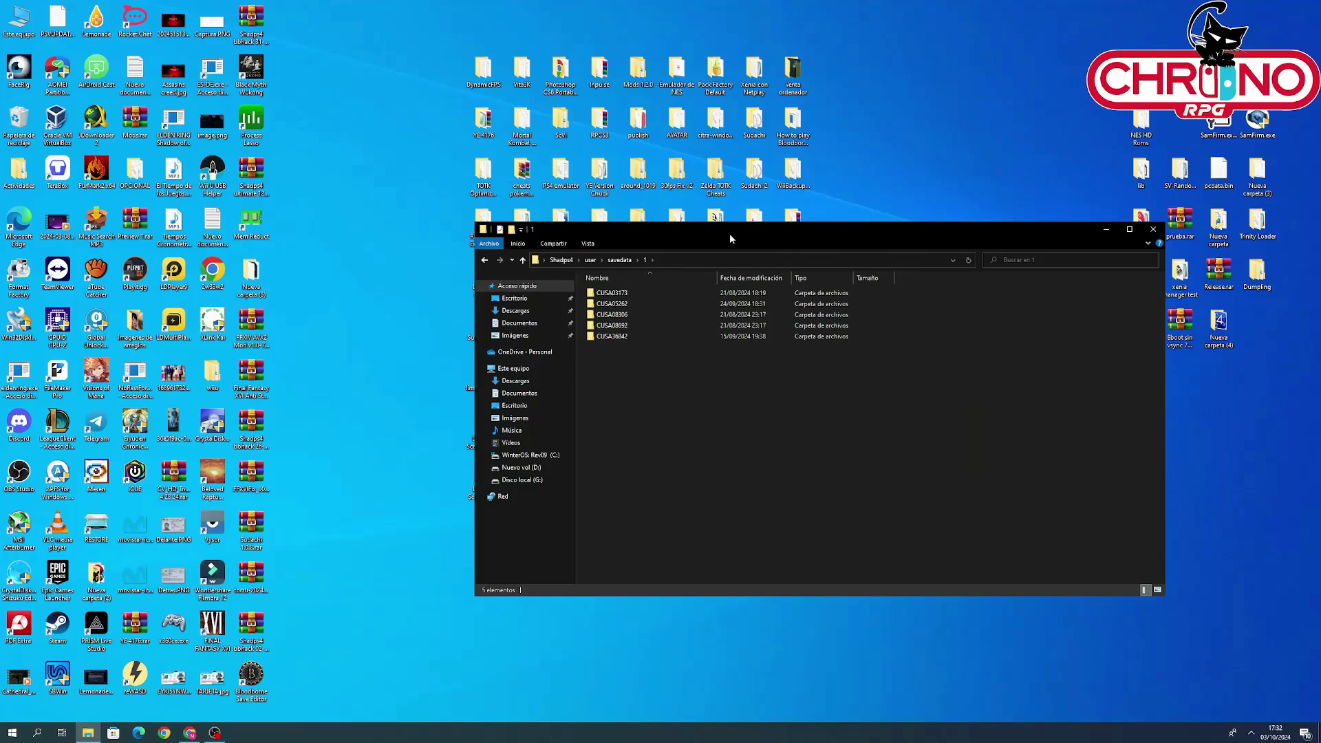
Step: Compare the CUSA save folders with the game serials in the shadPS4 game list, and close the emulator
{"action": "left_click", "coordinate": [632, 294]}
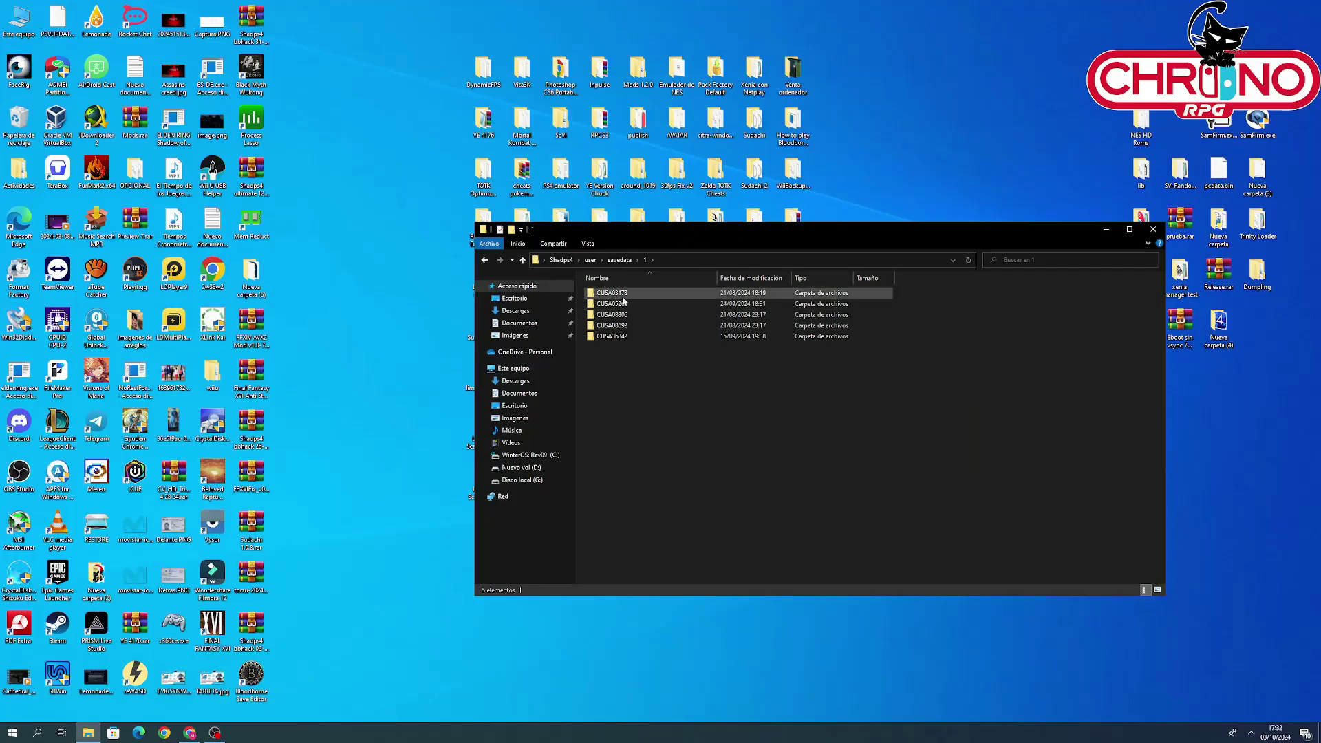
{"action": "left_click", "coordinate": [635, 326]}
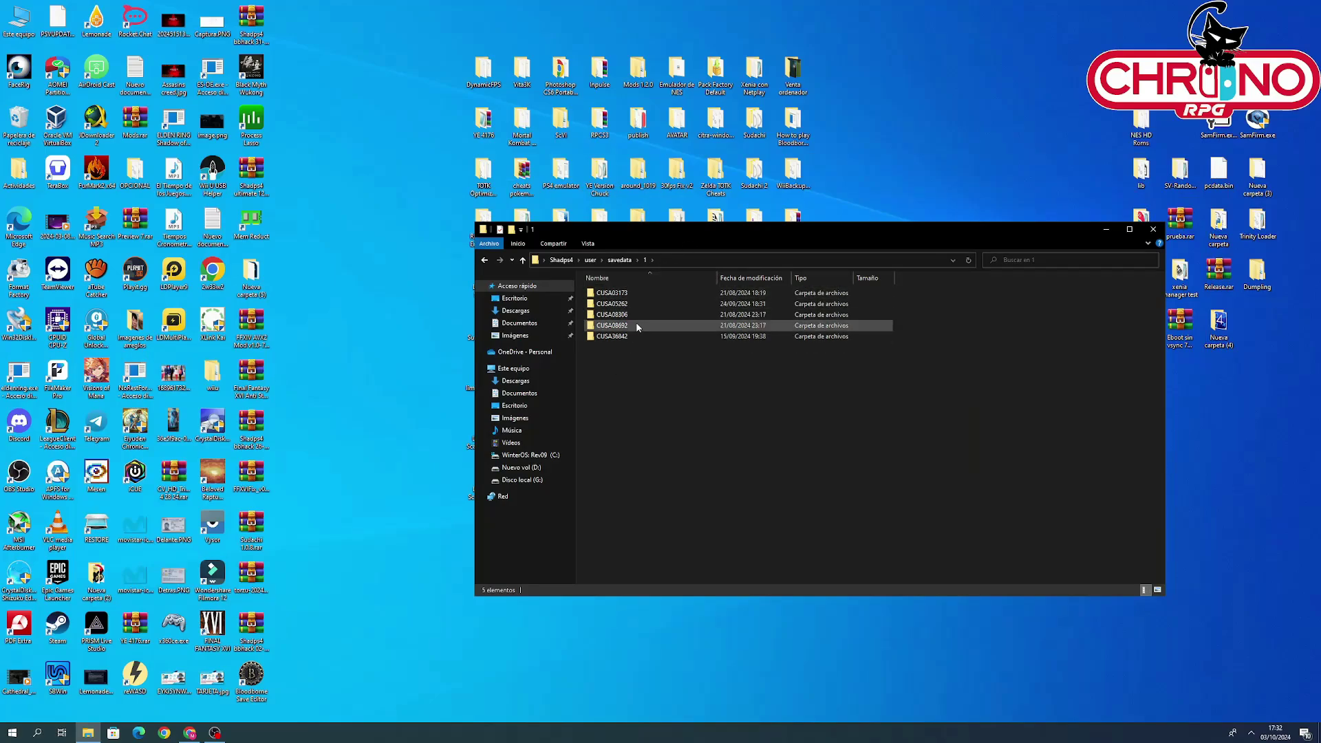
{"action": "left_click", "coordinate": [1106, 229]}
{"action": "double_click", "coordinate": [757, 426]}
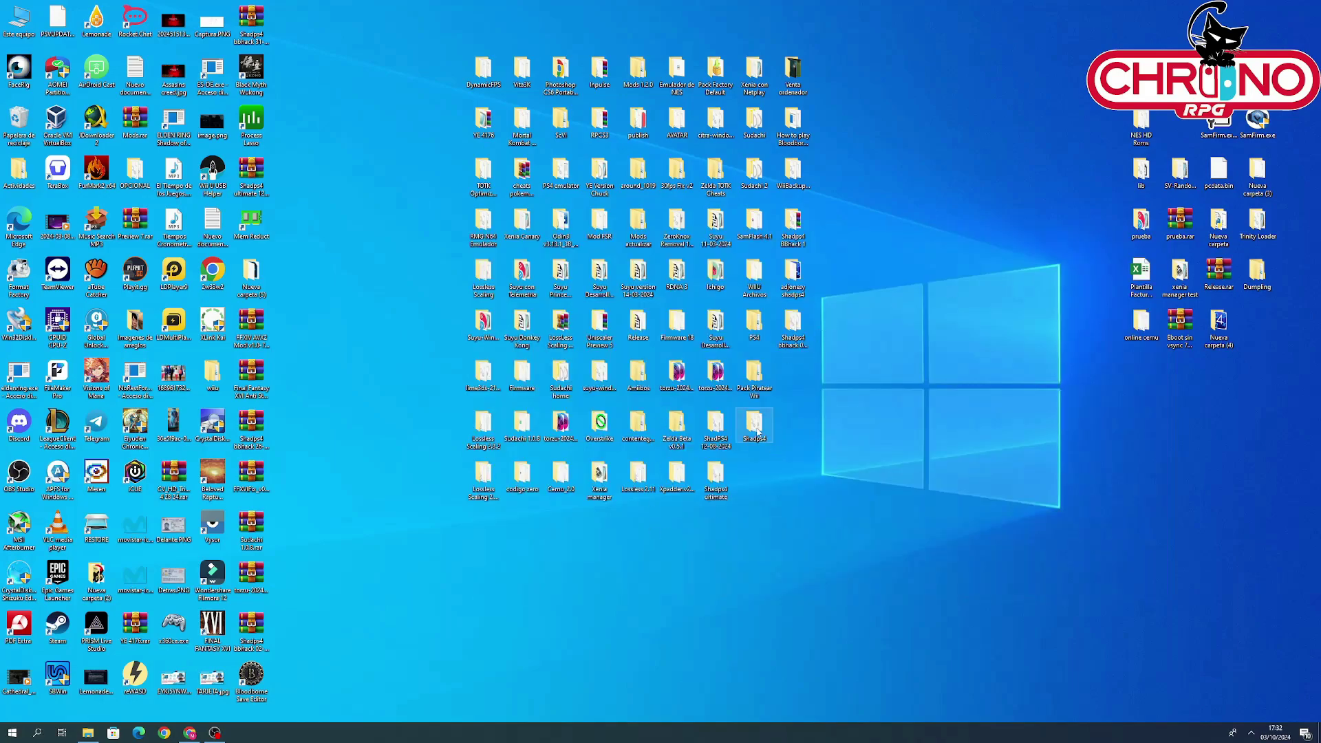
{"action": "double_click", "coordinate": [659, 568]}
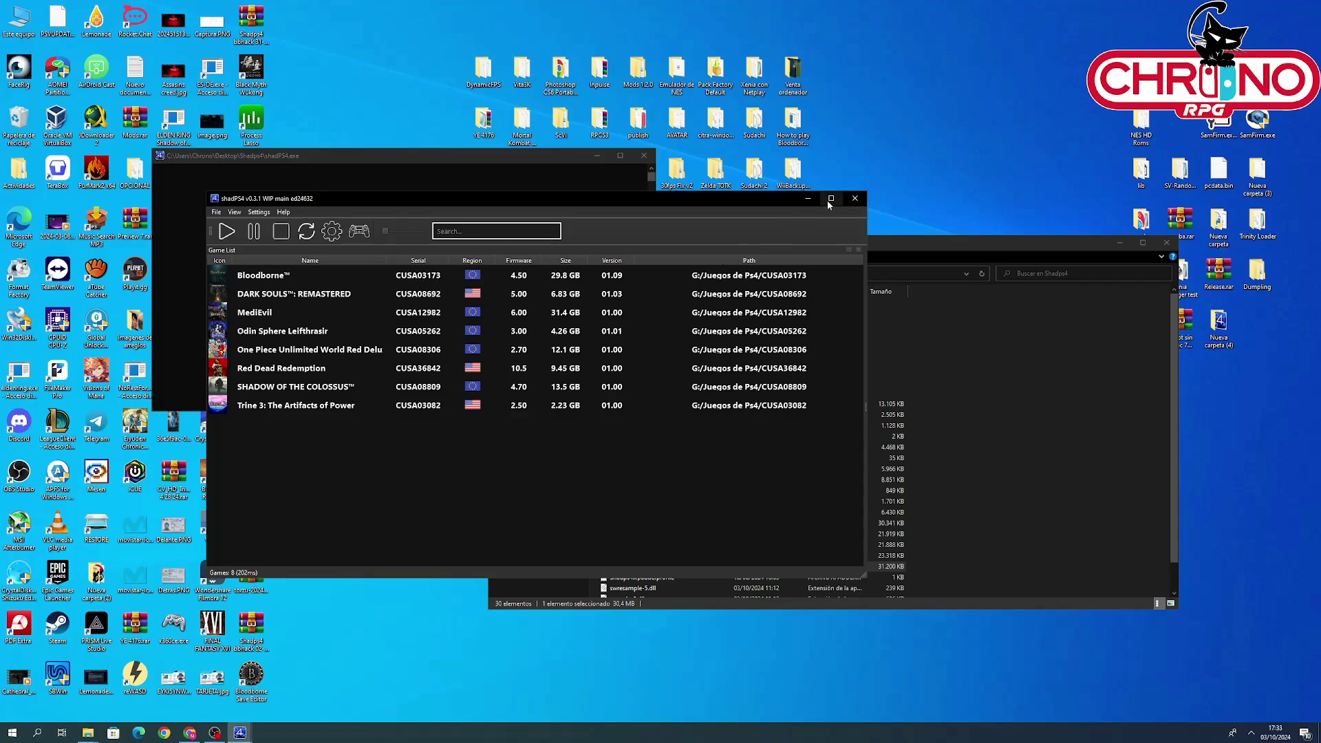
{"action": "left_click", "coordinate": [646, 155]}
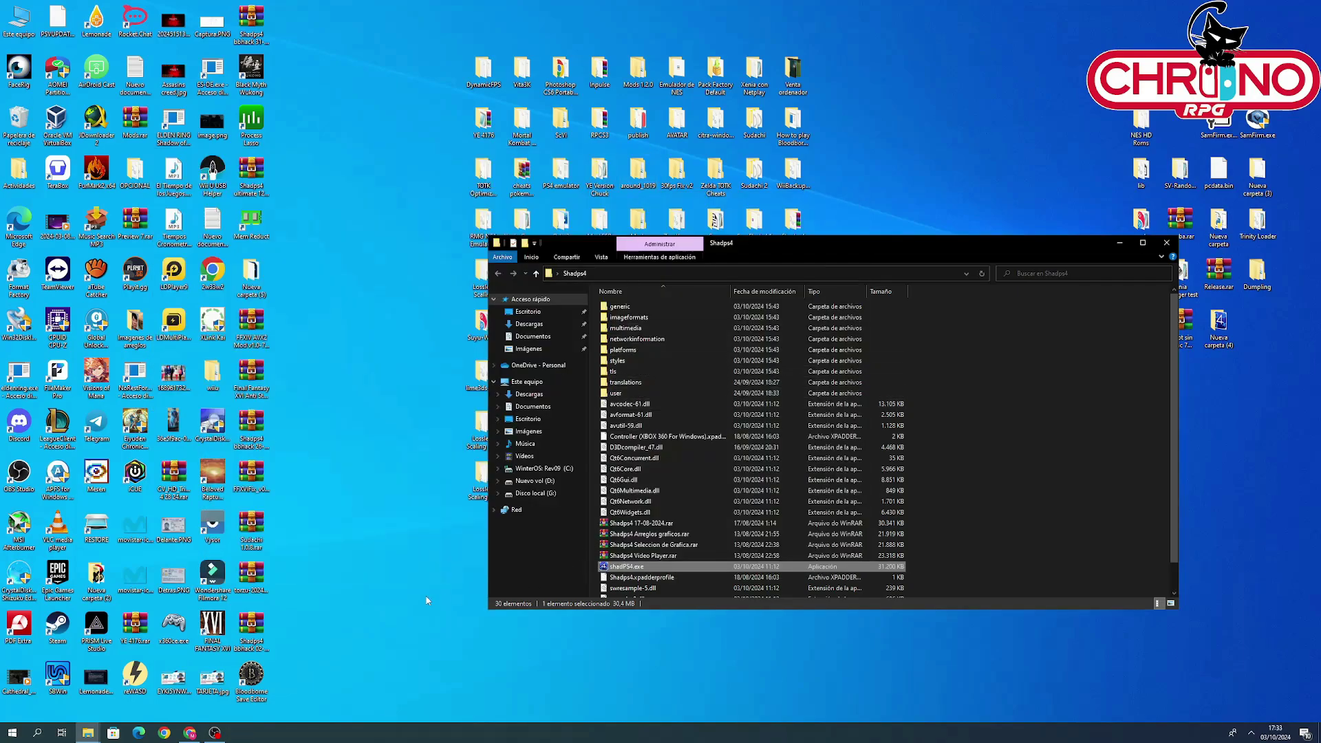
Step: Return to the save folders and open SPRJ0005 inside Bloodborne's CUSA03173 folder to examine its save files
{"action": "left_click", "coordinate": [90, 726]}
{"action": "left_click", "coordinate": [68, 688]}
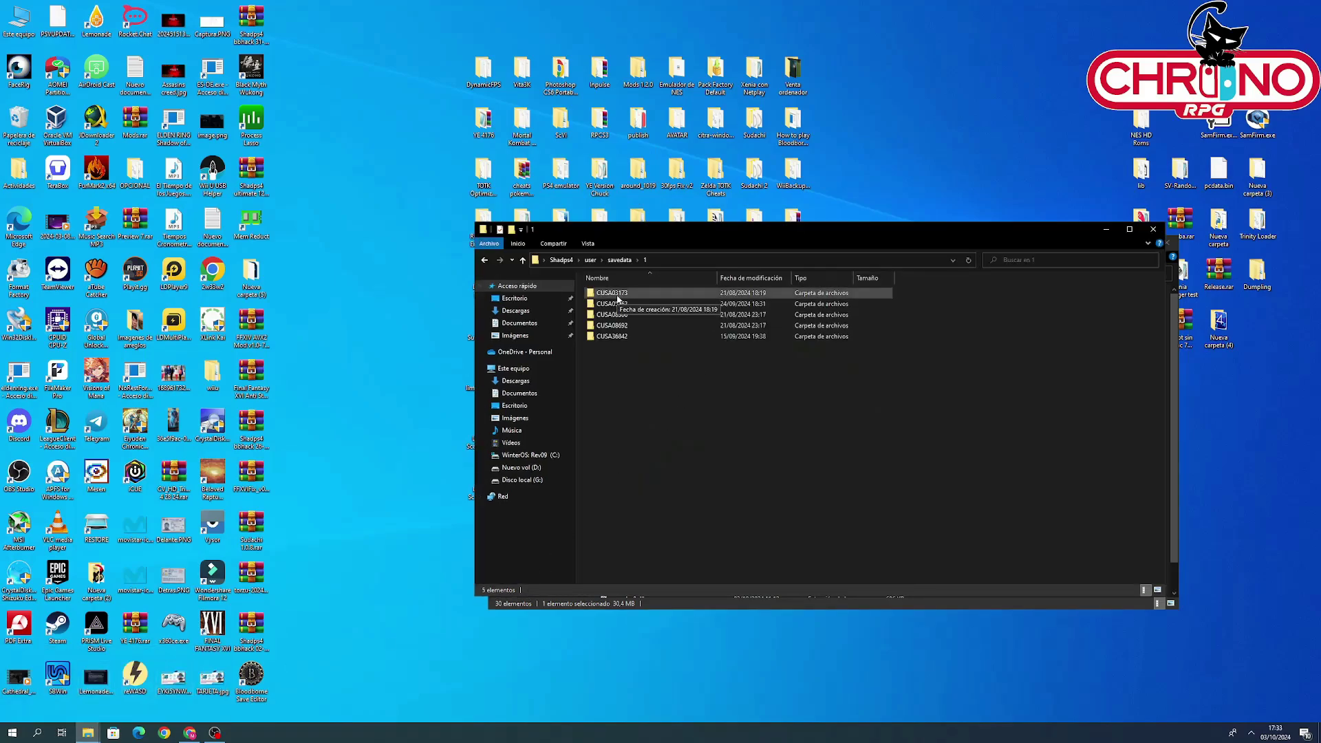
{"action": "double_click", "coordinate": [617, 293]}
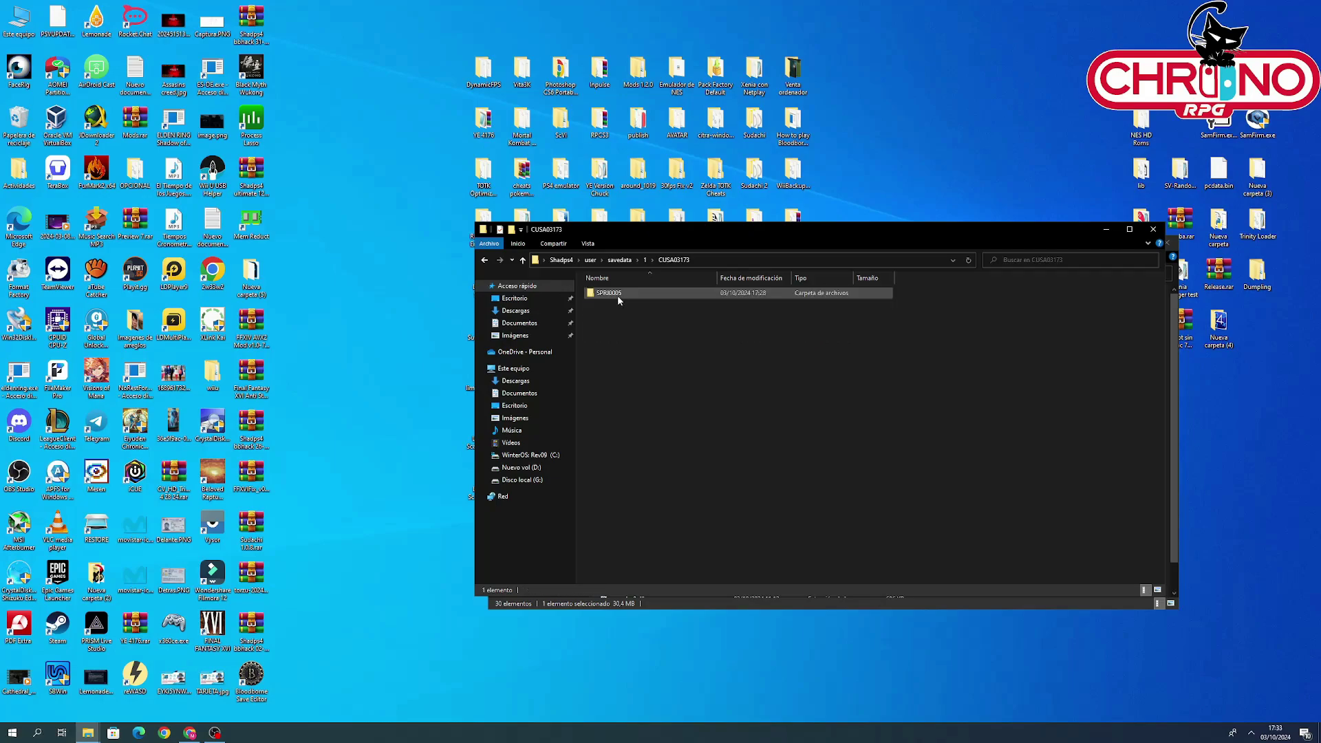
{"action": "double_click", "coordinate": [674, 300]}
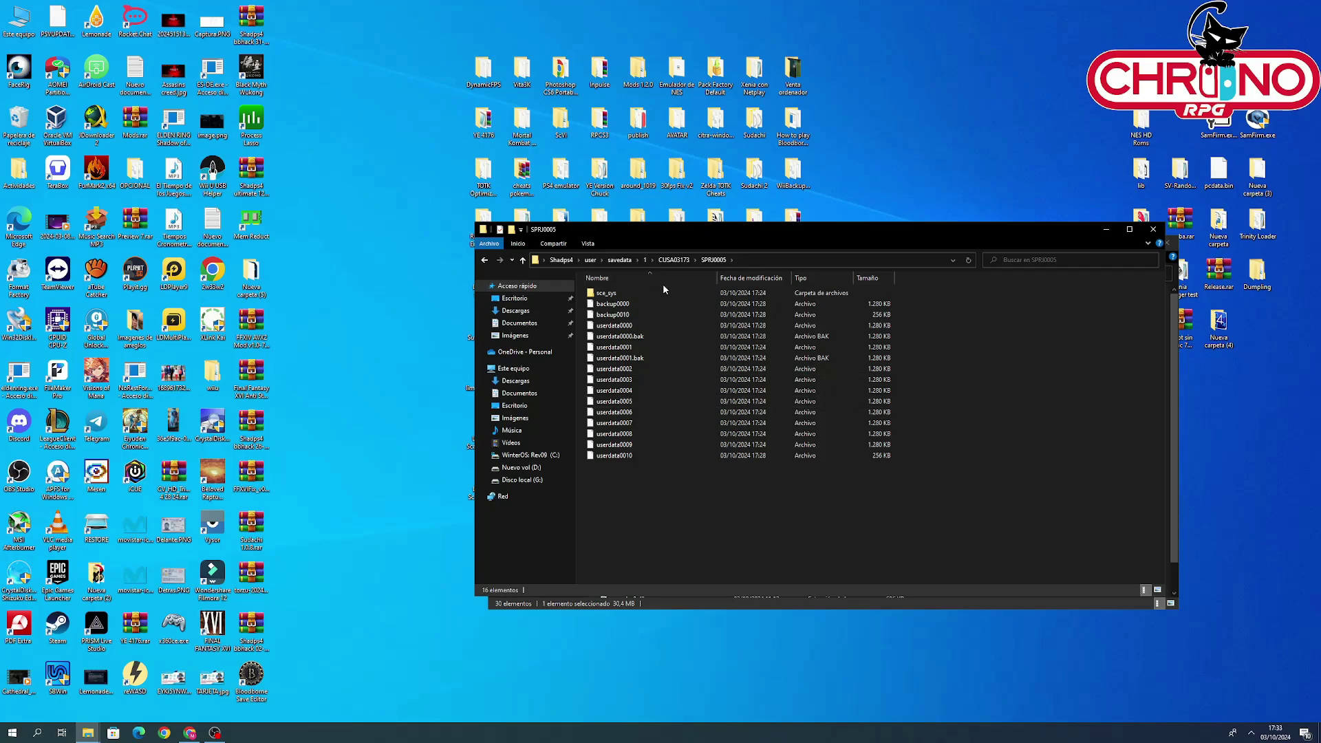
Step: Delete the SPRJ0005 save folder from CUSA03173
{"action": "left_click", "coordinate": [674, 261]}
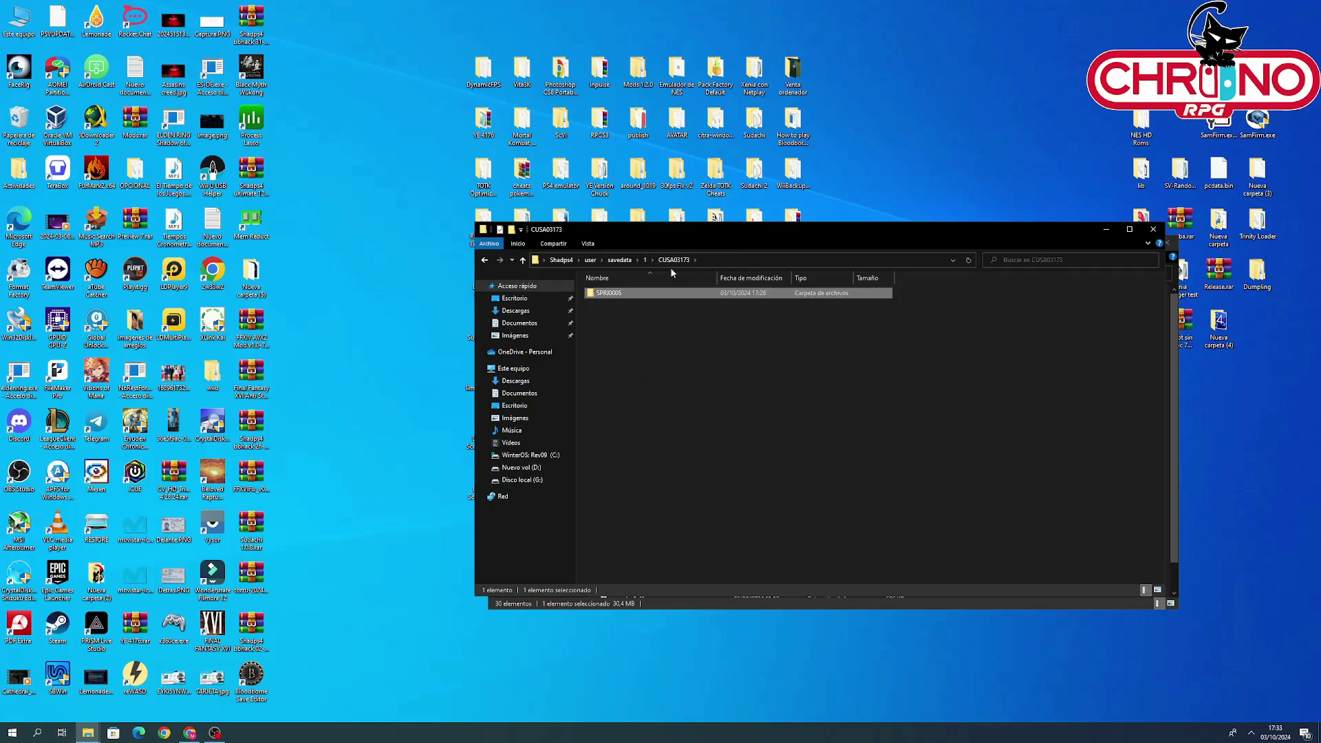
{"action": "right_click", "coordinate": [660, 293]}
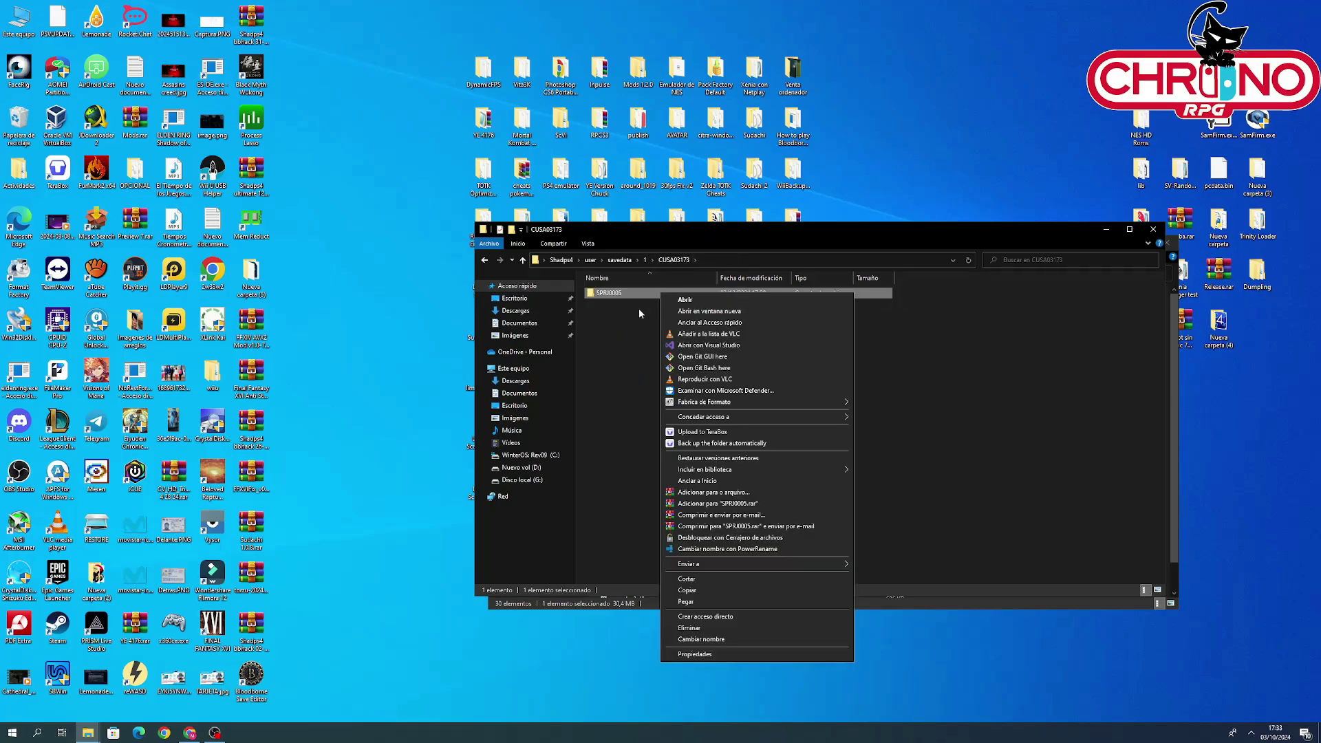
{"action": "left_click", "coordinate": [718, 627]}
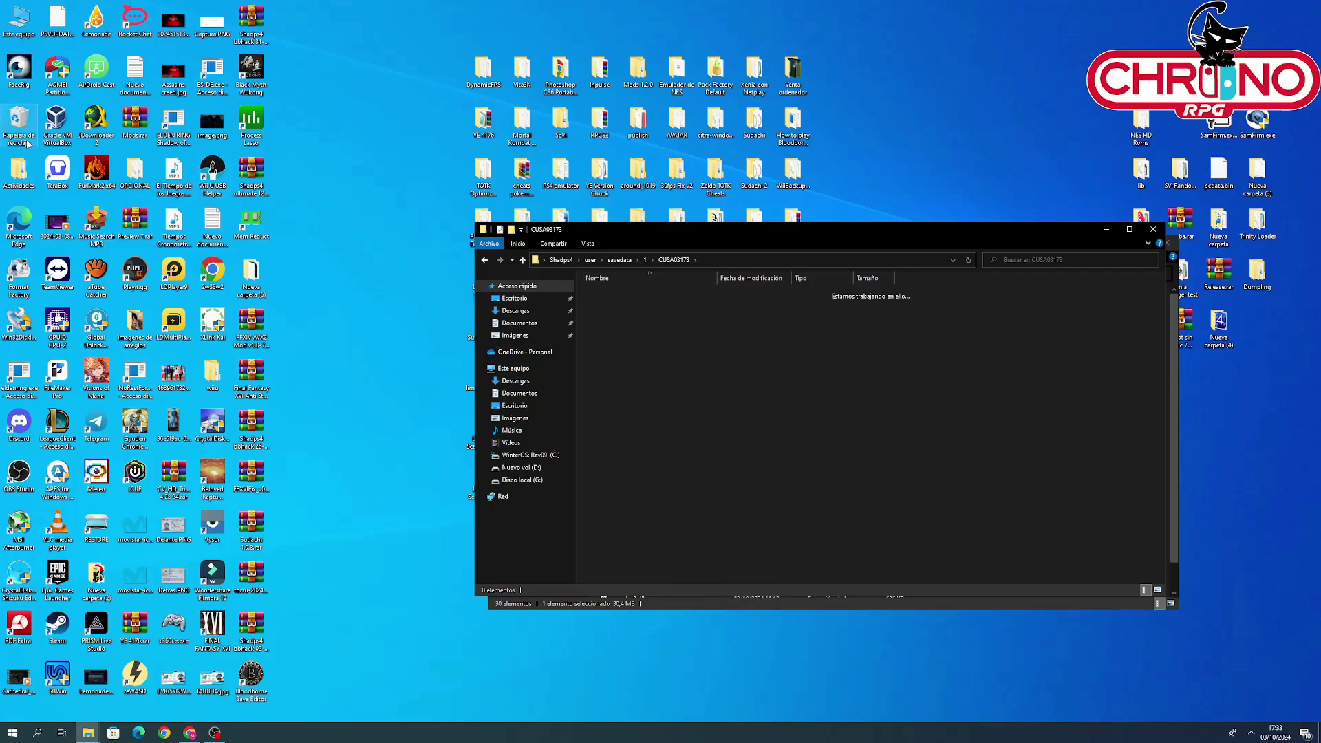
Step: Empty the Recycle Bin and close the CUSA03173 folder window
{"action": "right_click", "coordinate": [15, 124]}
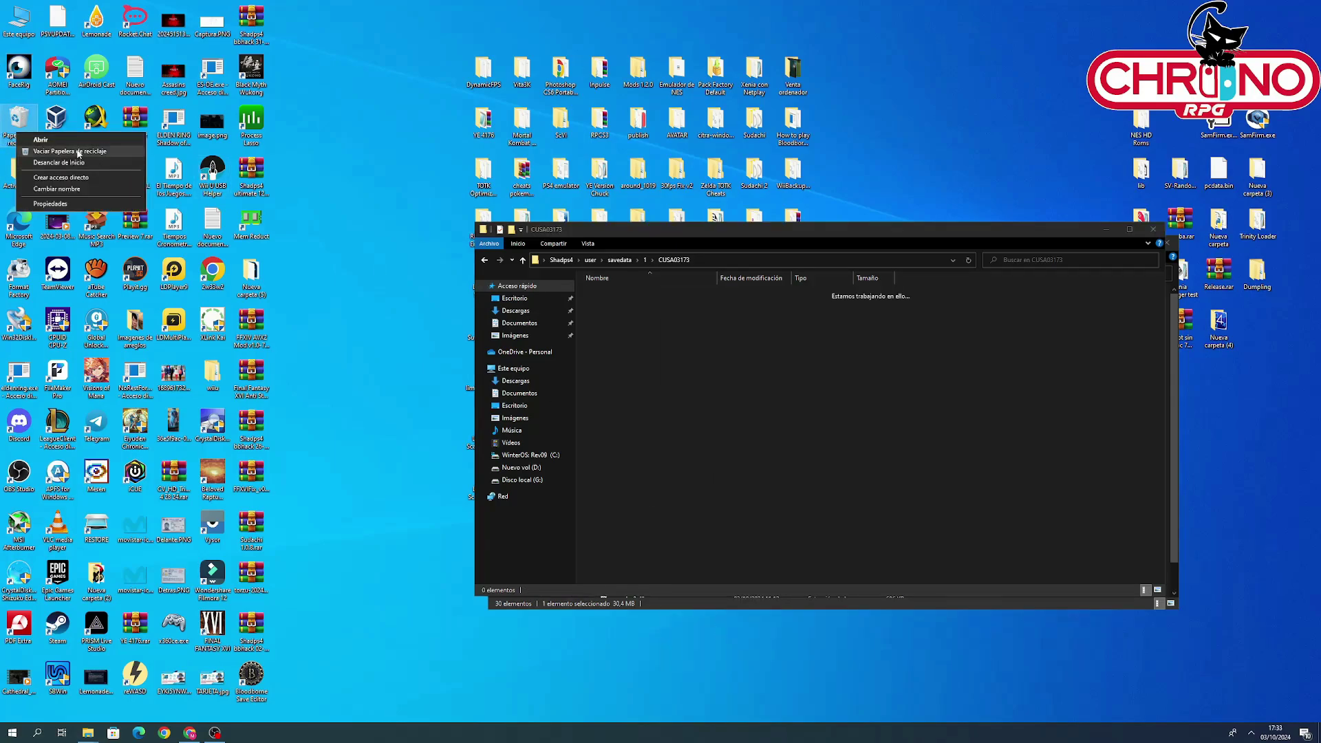
{"action": "left_click", "coordinate": [76, 152]}
{"action": "left_click", "coordinate": [713, 380]}
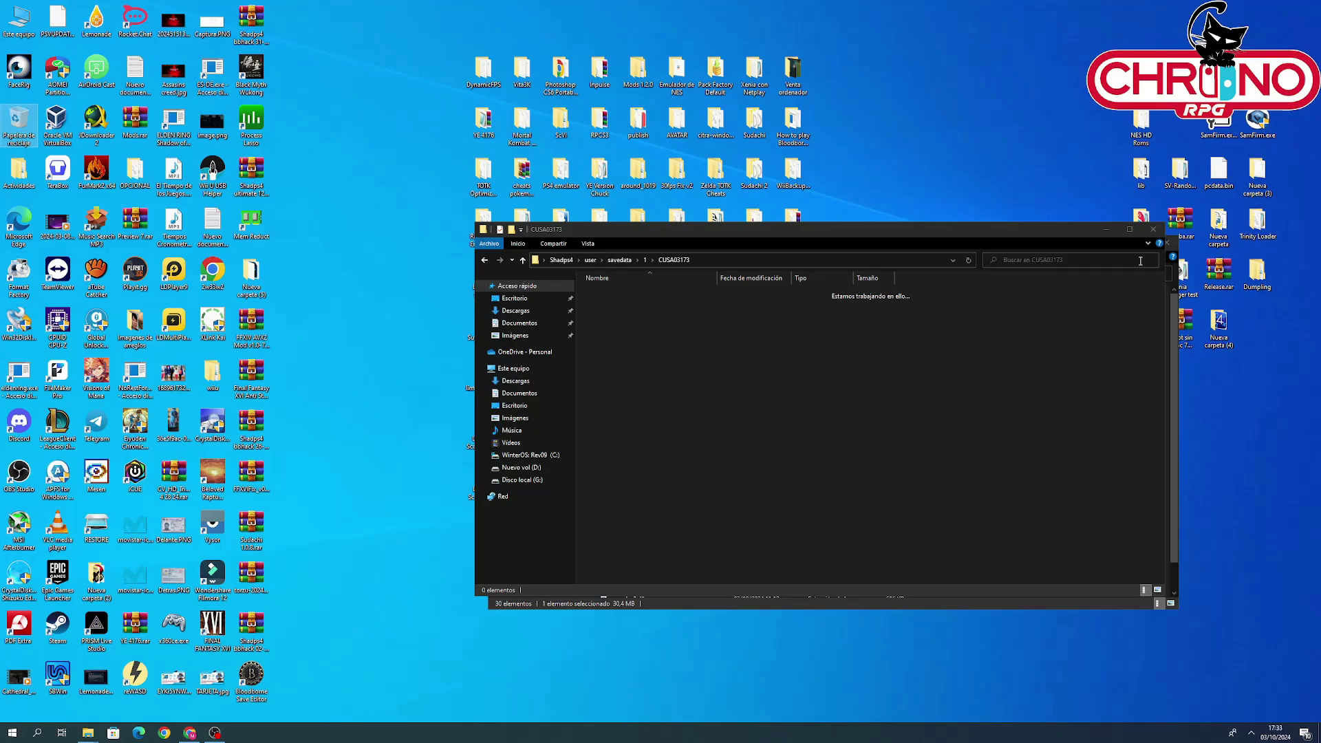
{"action": "left_click", "coordinate": [1153, 229]}
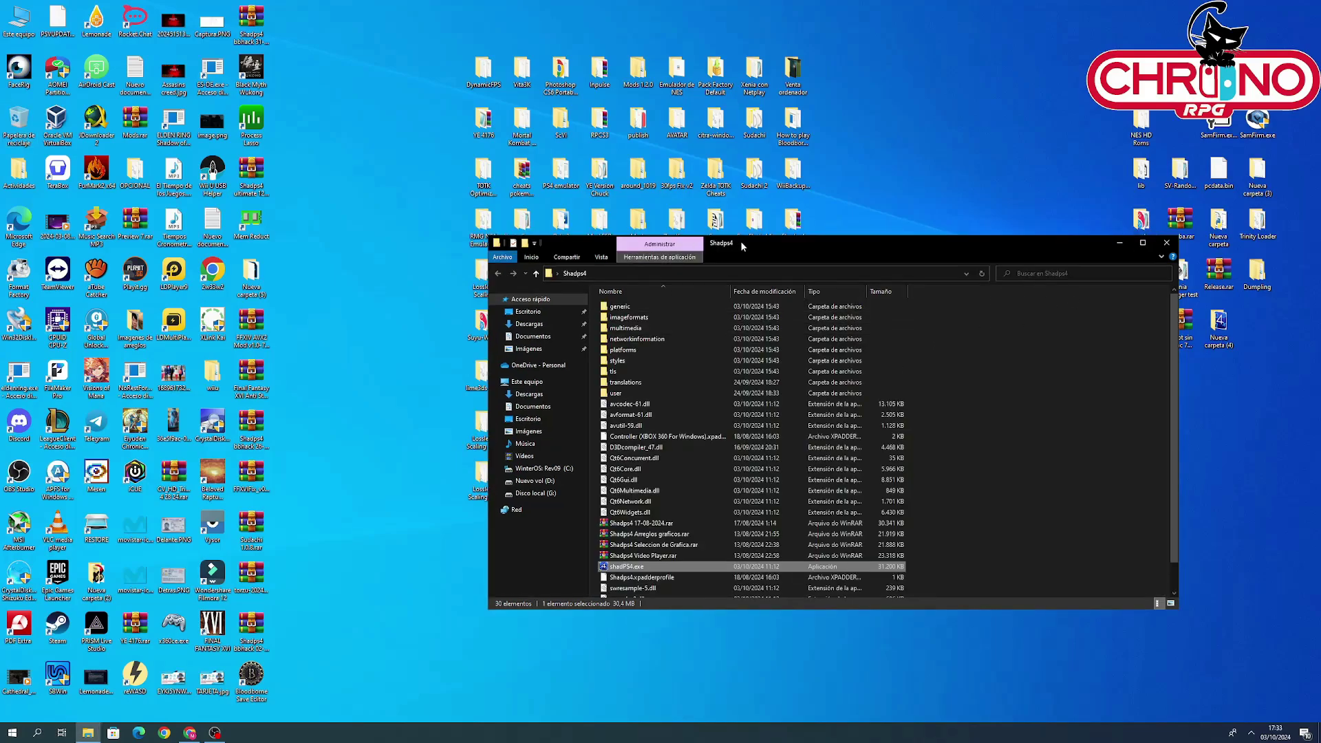
Step: Launch shadPS4.exe from the Shadps4 folder and boot Bloodborne from the game list
{"action": "left_click_drag", "start_coordinate": [740, 241], "coordinate": [626, 188]}
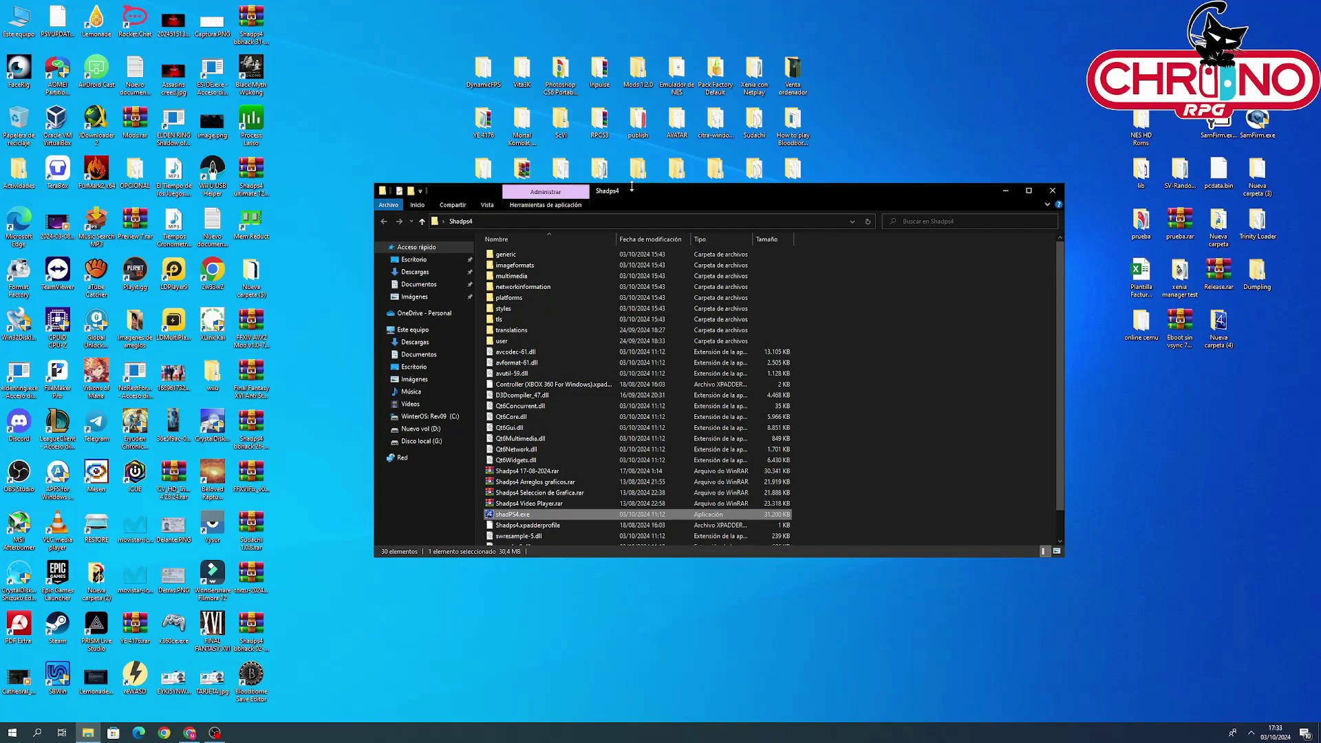
{"action": "double_click", "coordinate": [492, 515]}
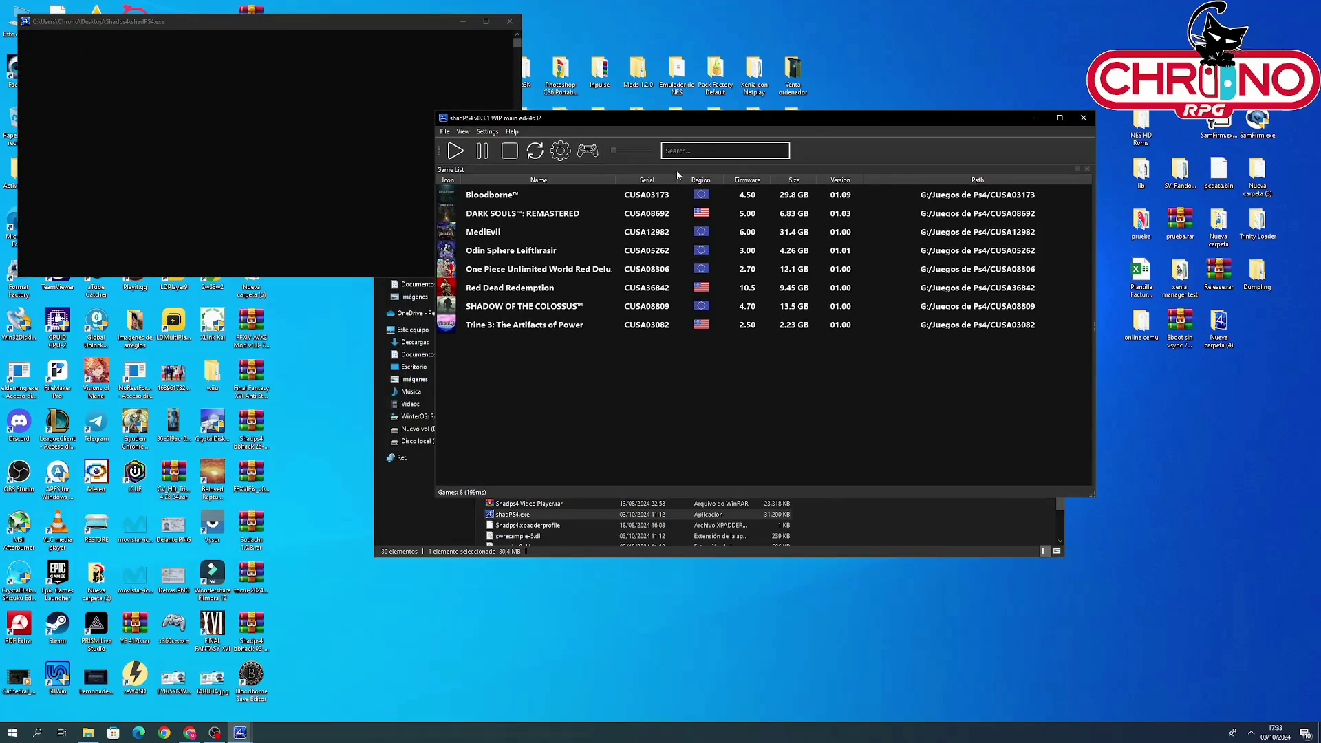
{"action": "double_click", "coordinate": [606, 201]}
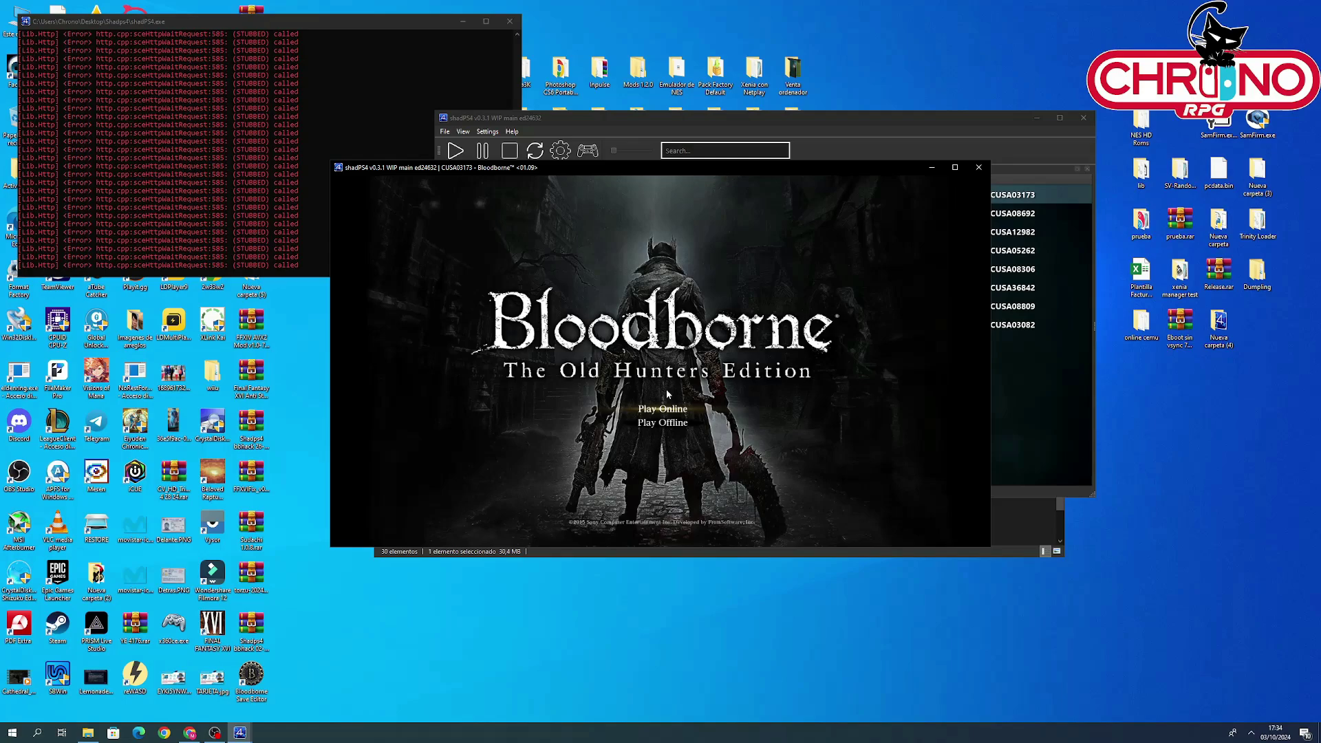
Step: Choose Play Offline on the Bloodborne title screen and begin a new game
{"action": "key", "text": "Down"}
{"action": "key", "text": "Up"}
{"action": "key", "text": "Down"}
{"action": "key", "text": "Return"}
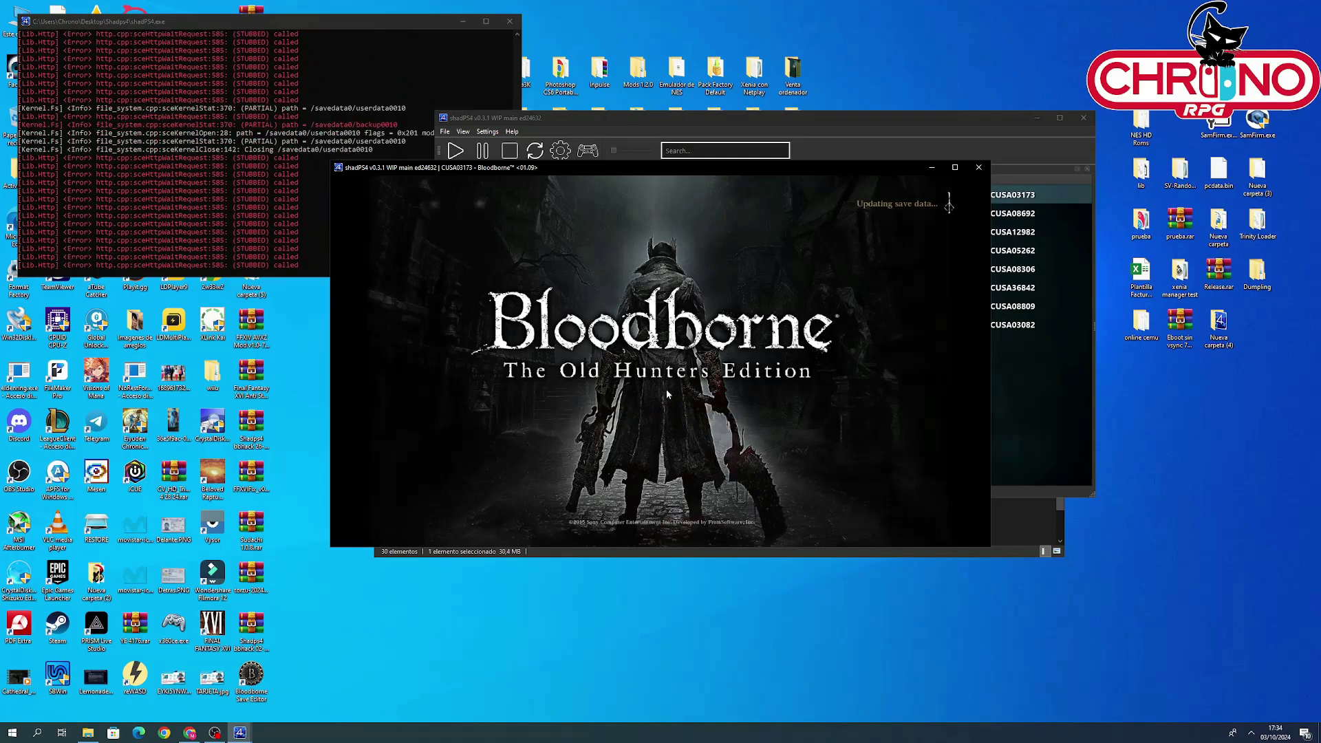
{"action": "key", "text": "Return"}
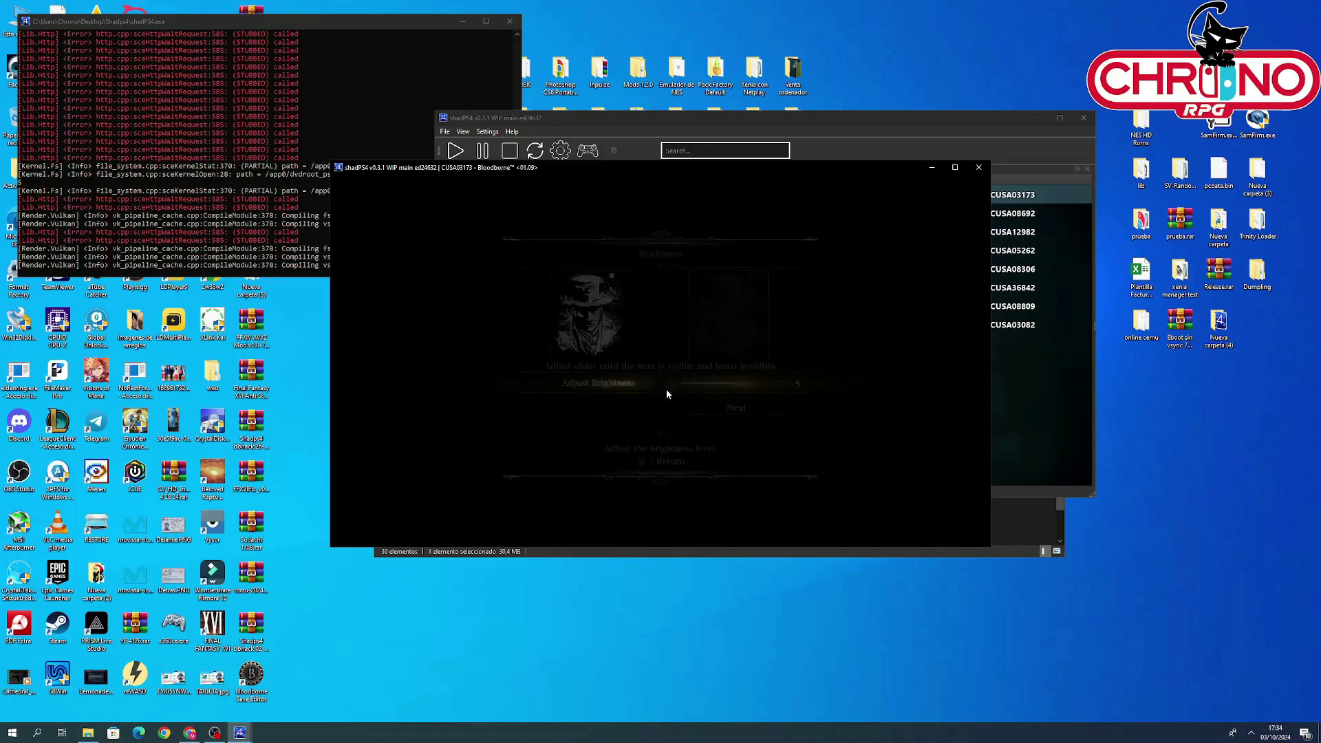
Step: Accept the default brightness and control settings and skip the intro cutscene
{"action": "key", "text": "Down"}
{"action": "key", "text": "Return"}
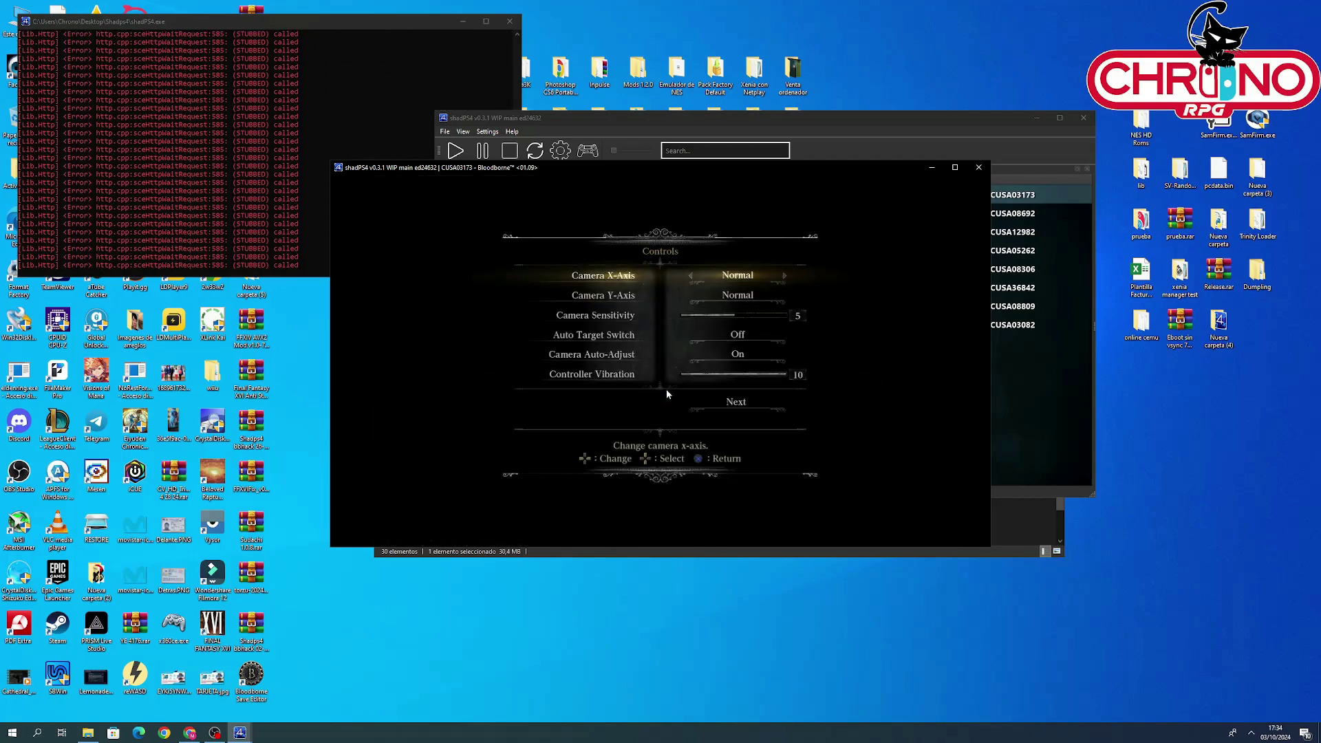
{"action": "key", "text": "Up"}
{"action": "key", "text": "Return"}
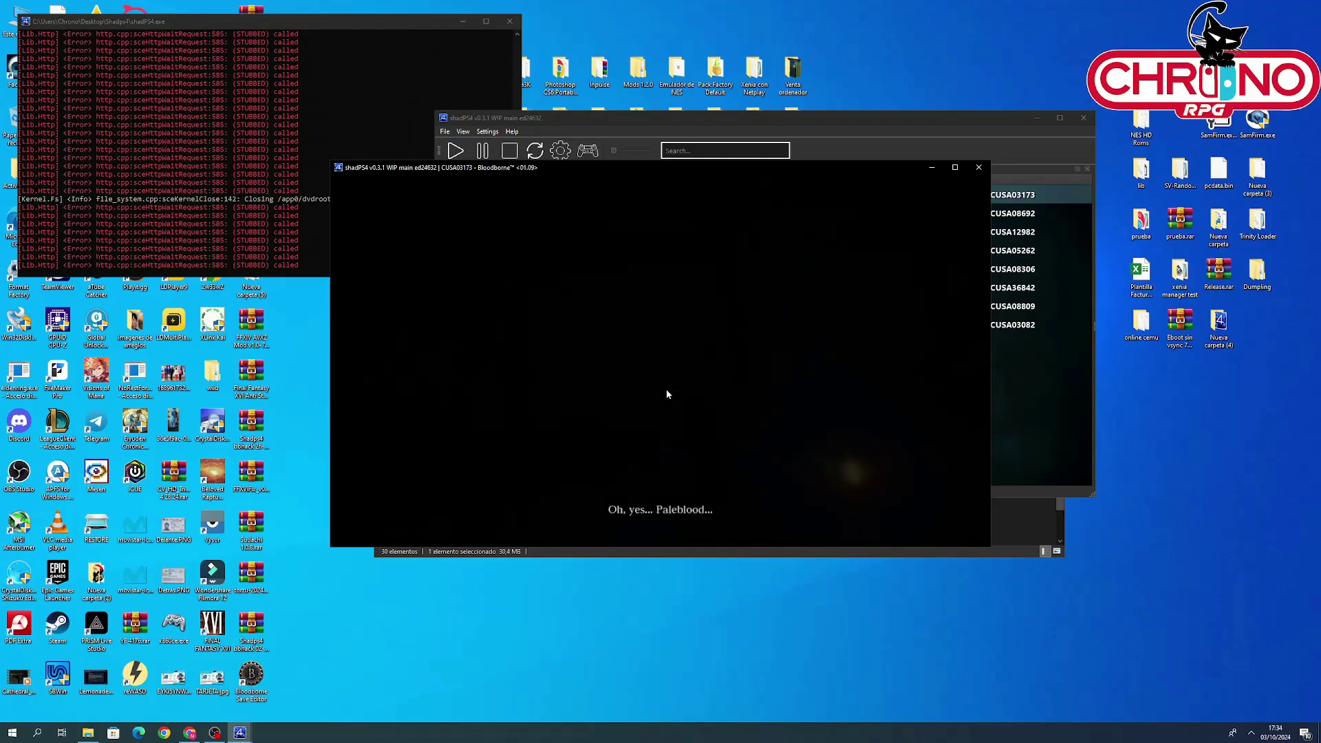
{"action": "key", "text": "Return"}
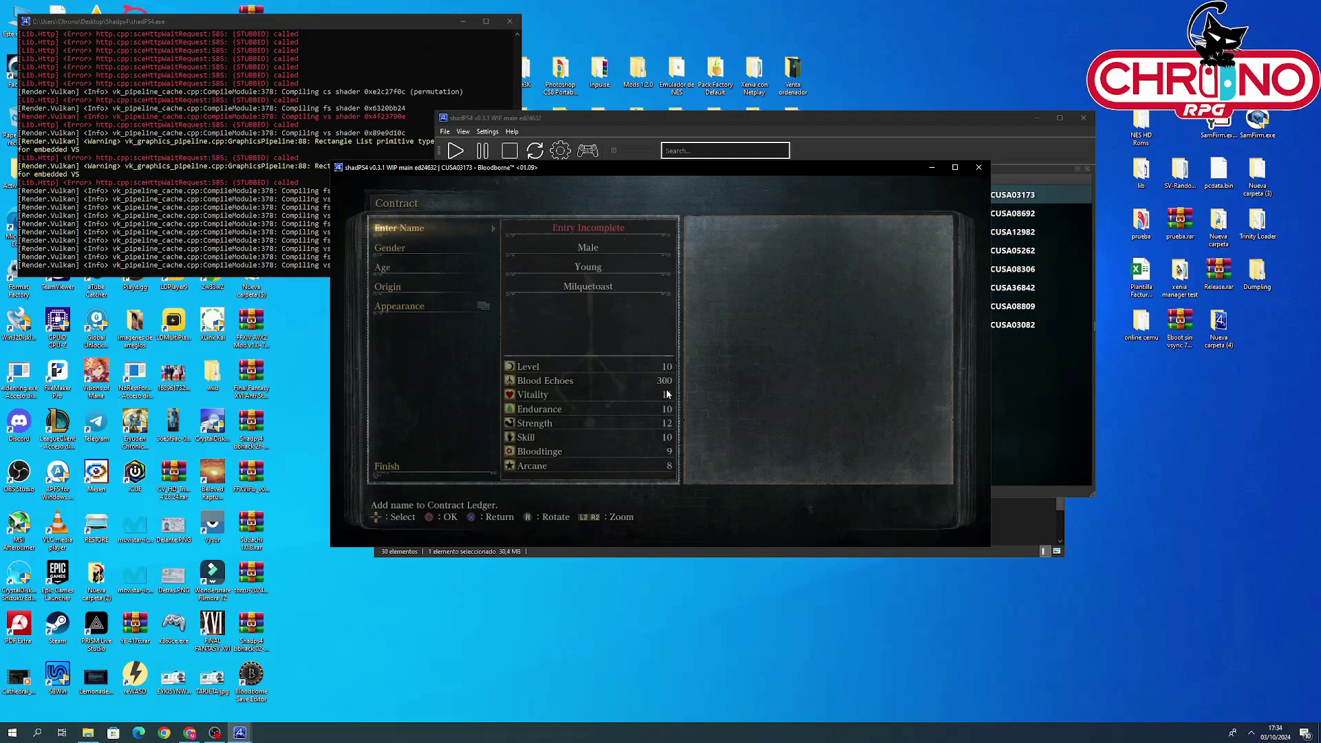
Step: Name the character shadPS4, keep the Male, Young and Milquetoast defaults, and finalize the contract
{"action": "key", "text": "Return"}
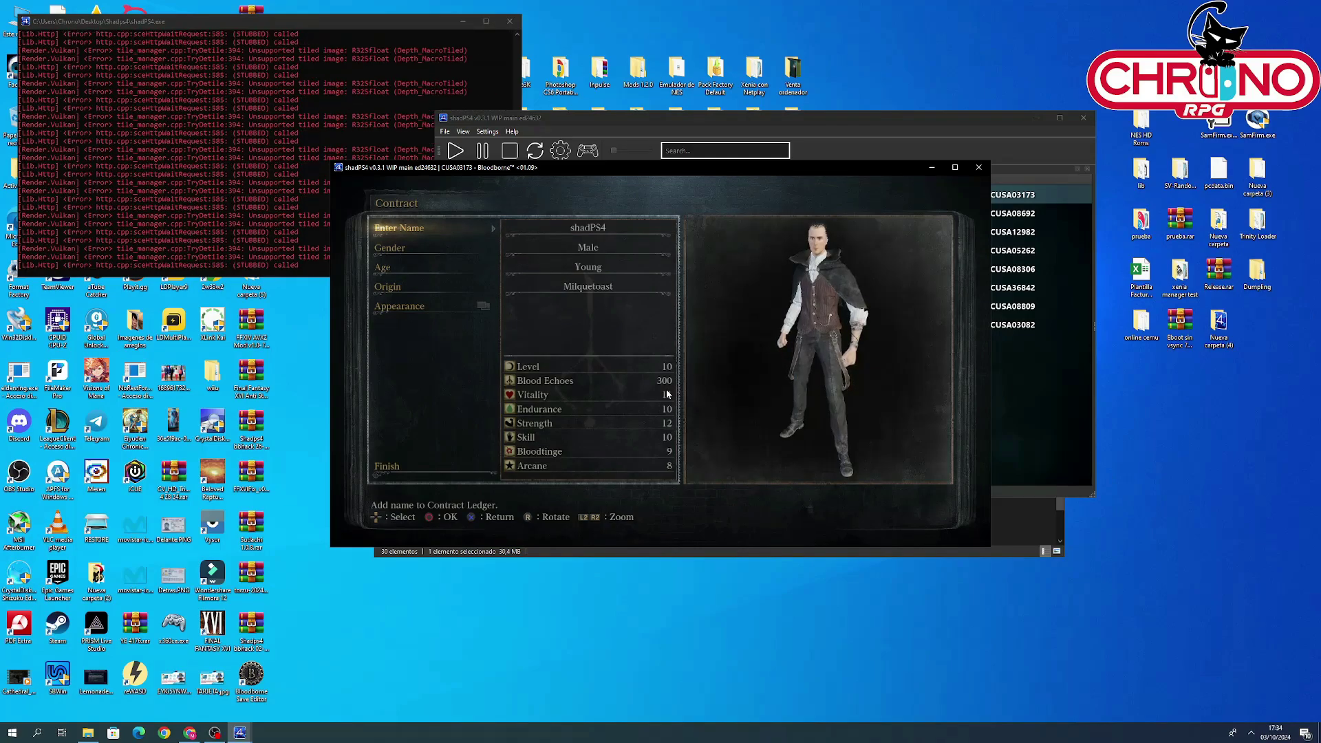
{"action": "key", "text": "Down"}
{"action": "key", "text": "Down"}
{"action": "key", "text": "Up"}
{"action": "key", "text": "Down"}
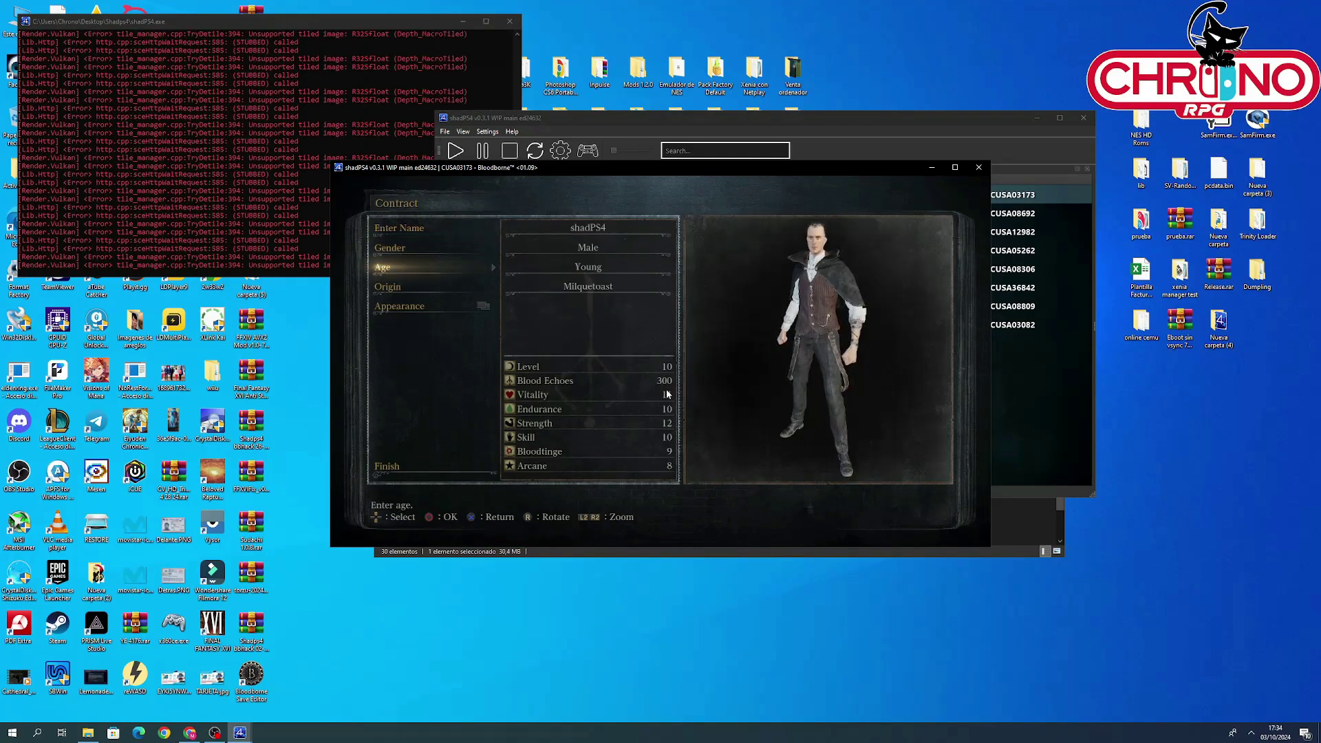
{"action": "key", "text": "Down"}
{"action": "key", "text": "Up"}
{"action": "key", "text": "Up"}
{"action": "key", "text": "Down"}
{"action": "key", "text": "Down"}
{"action": "key", "text": "Down"}
{"action": "key", "text": "Down"}
{"action": "key", "text": "Down"}
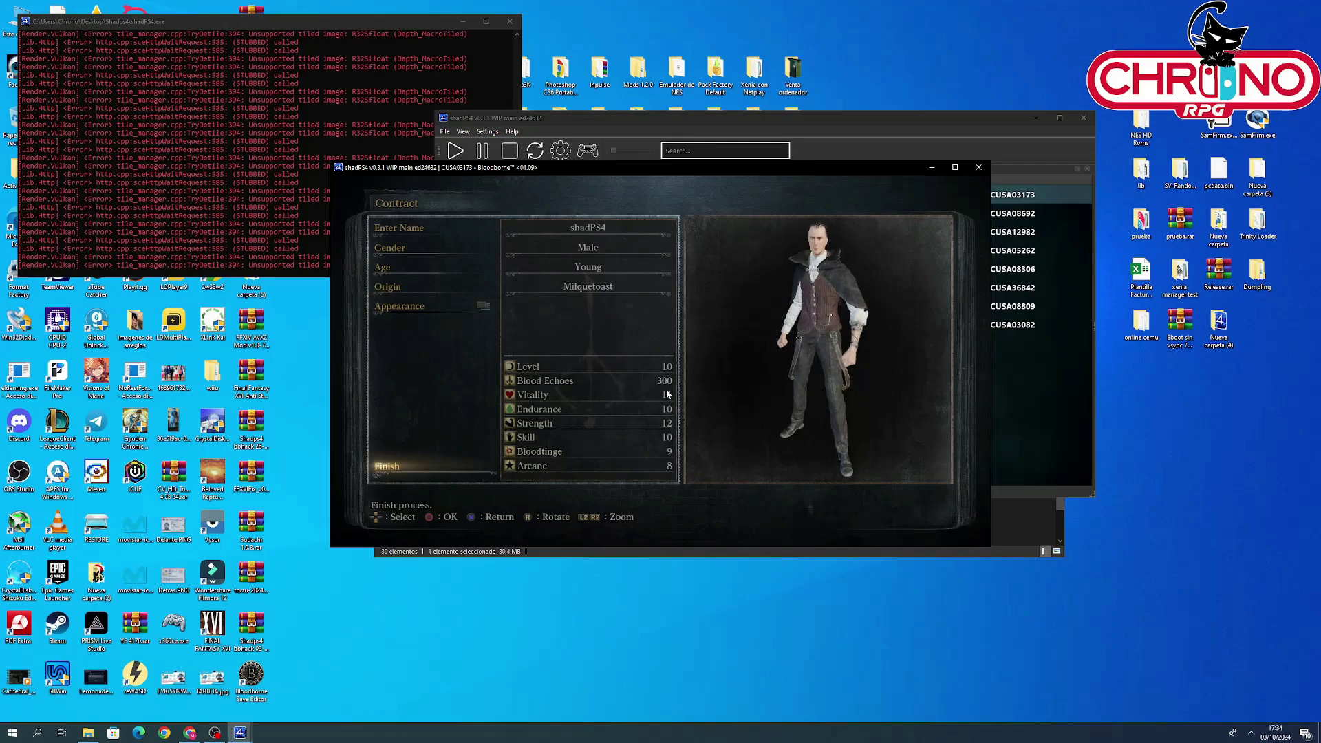
{"action": "key", "text": "Up"}
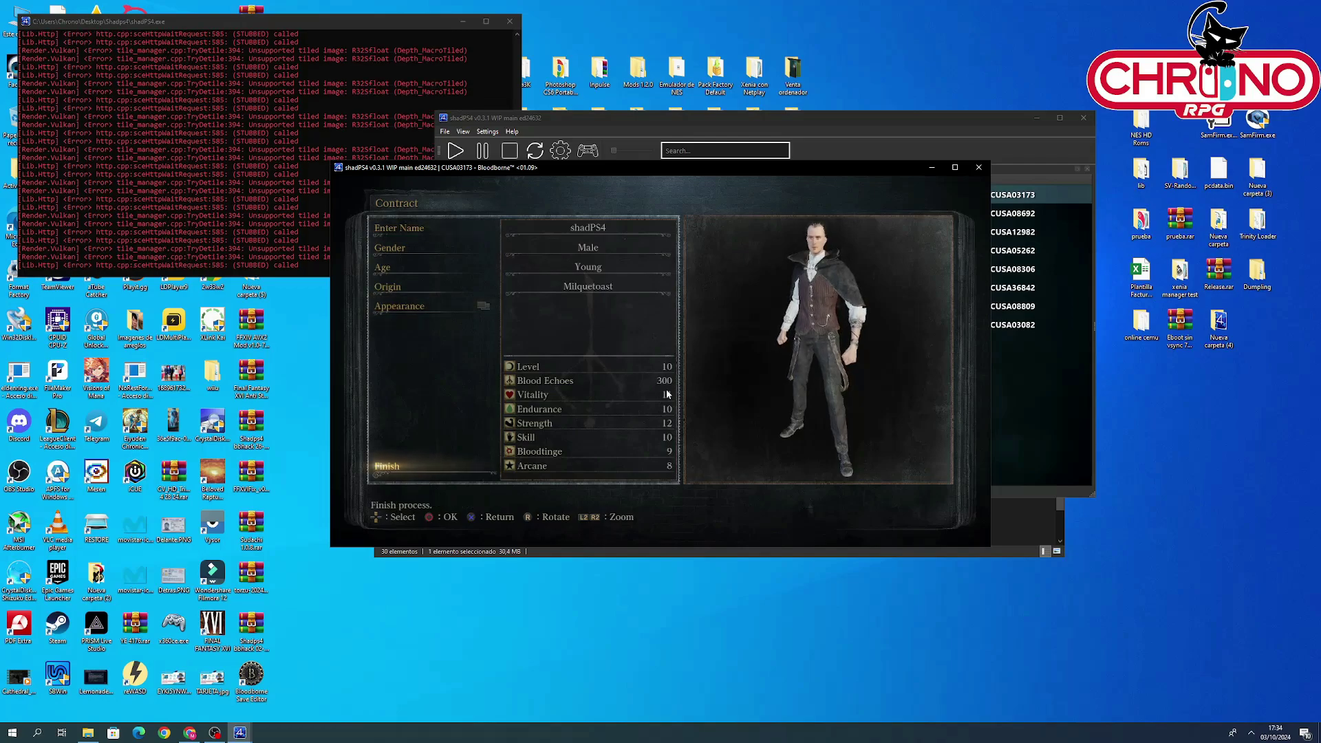
{"action": "key", "text": "Return"}
{"action": "key", "text": "Left"}
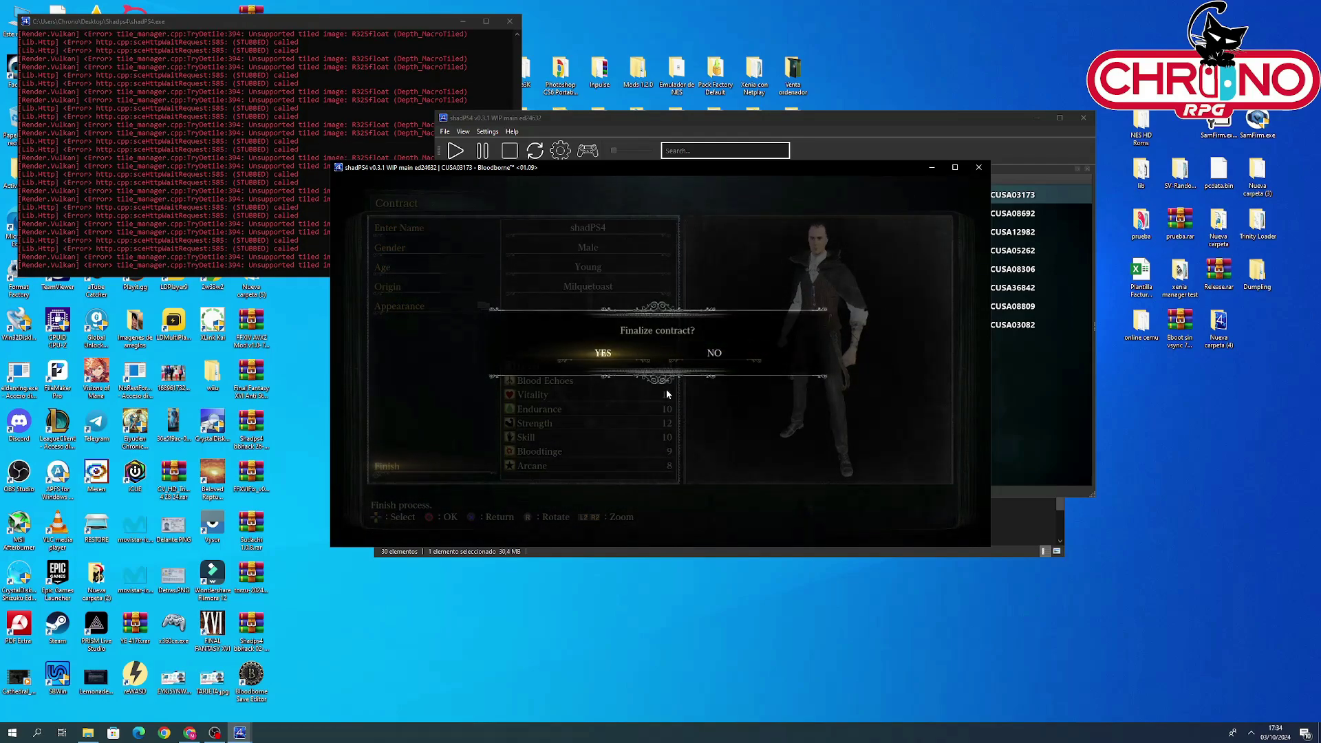
{"action": "key", "text": "Return"}
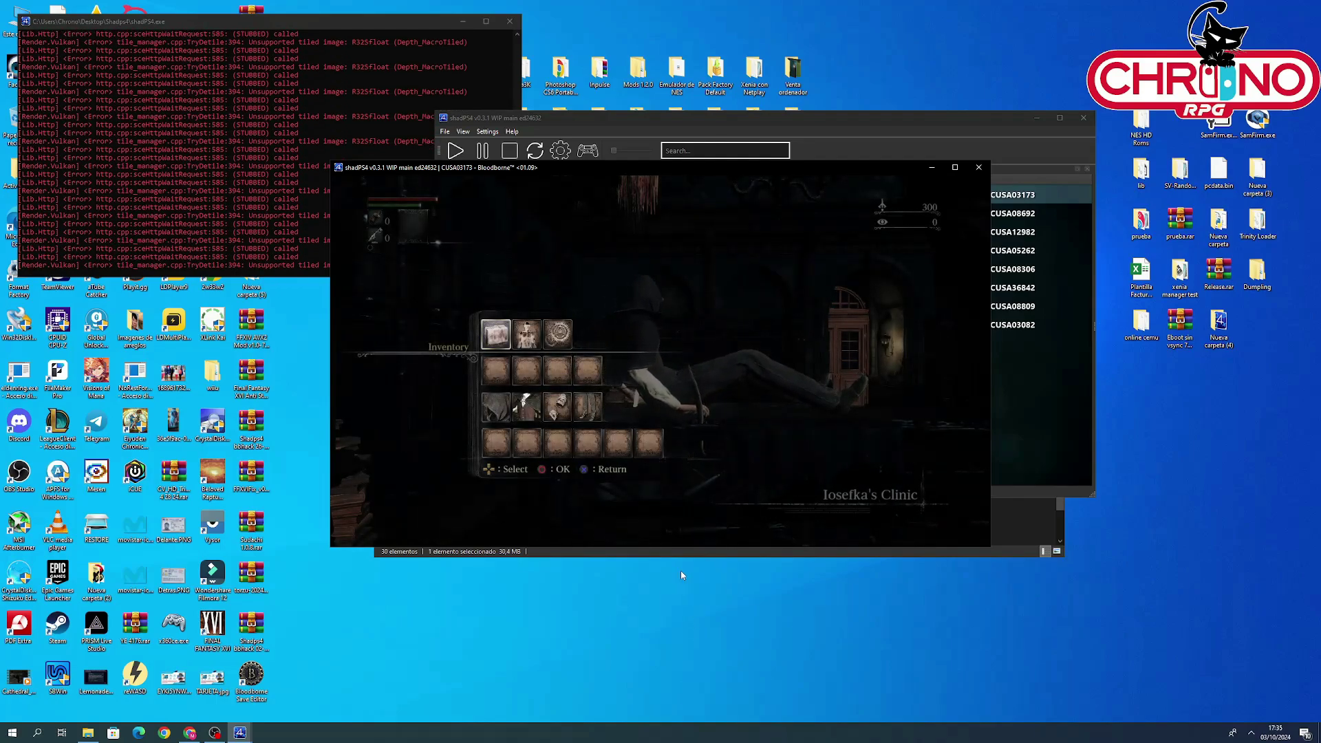
Step: Open the new character's Stats screen from the in-game menu to examine its attributes
{"action": "key", "text": "Right"}
{"action": "key", "text": "KP_6"}
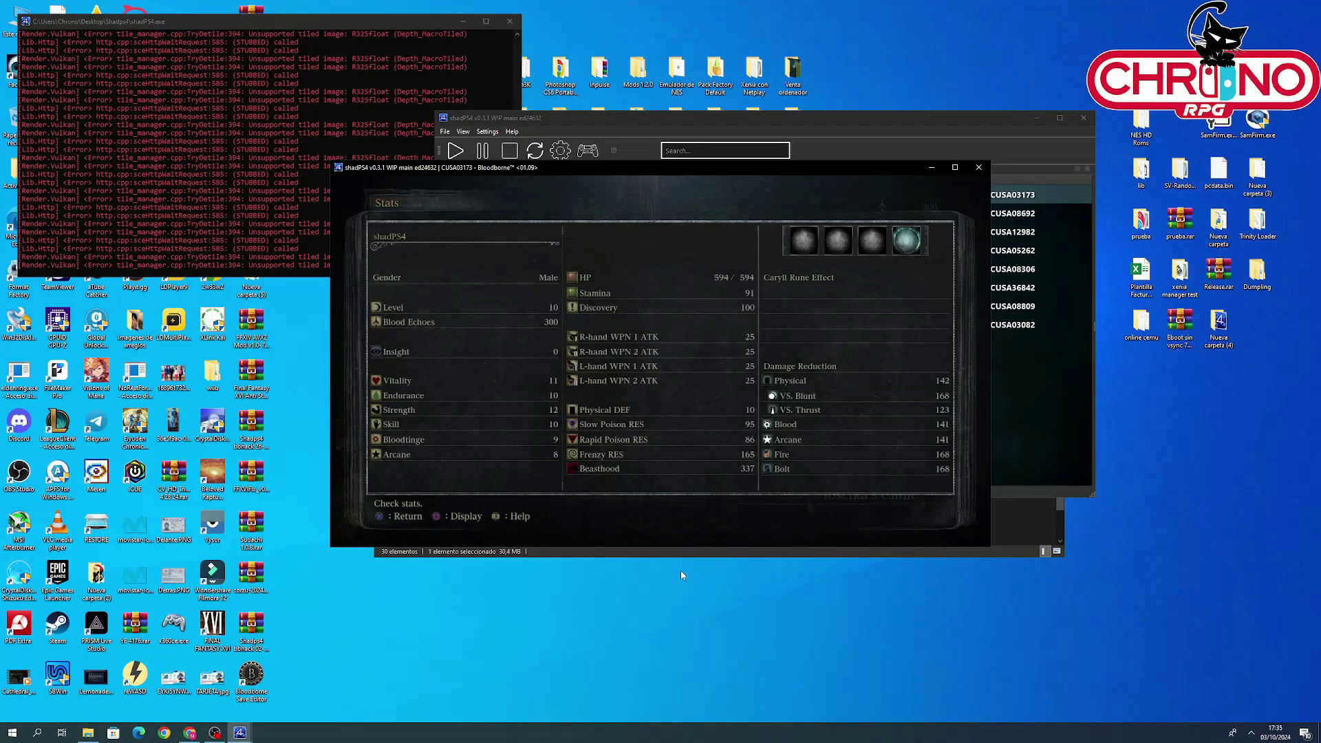
Step: Leave the Stats screen and in-game menu, and close shadPS4 together with the running Bloodborne session
{"action": "key", "text": "KP_2"}
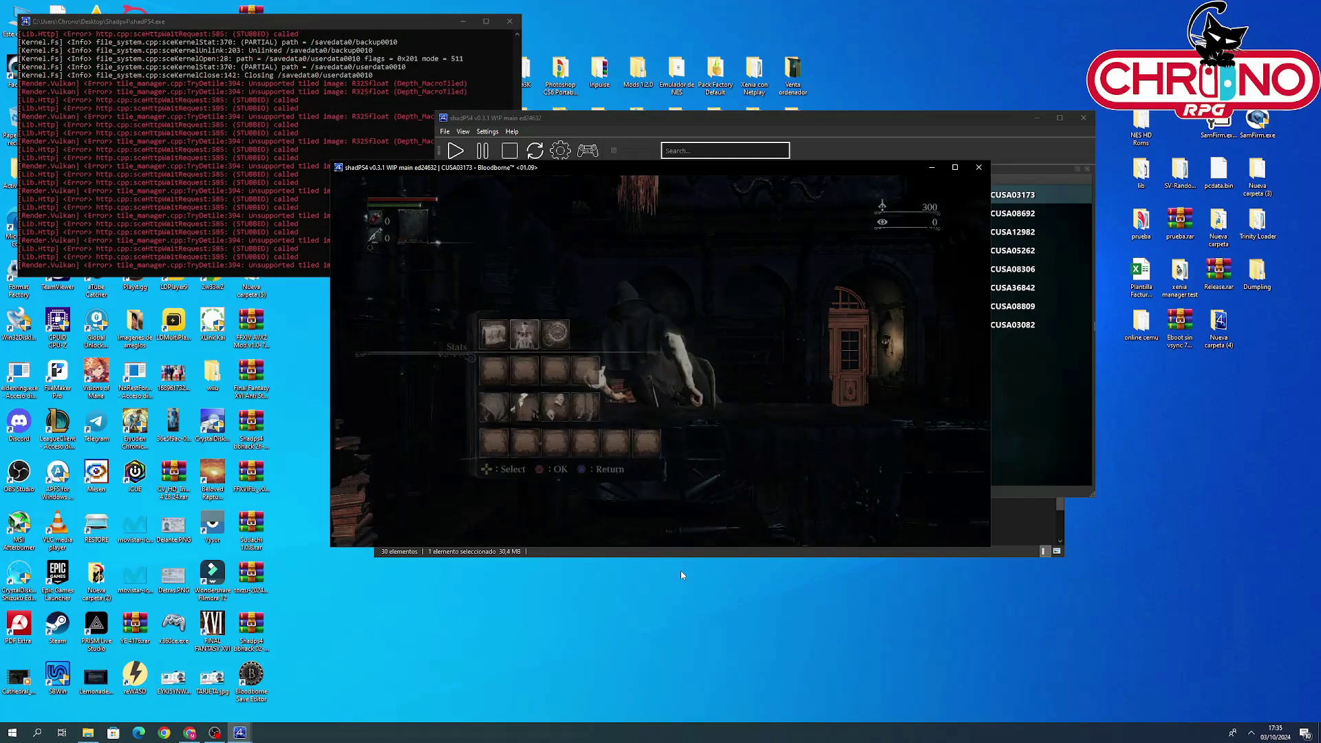
{"action": "key", "text": "KP_2"}
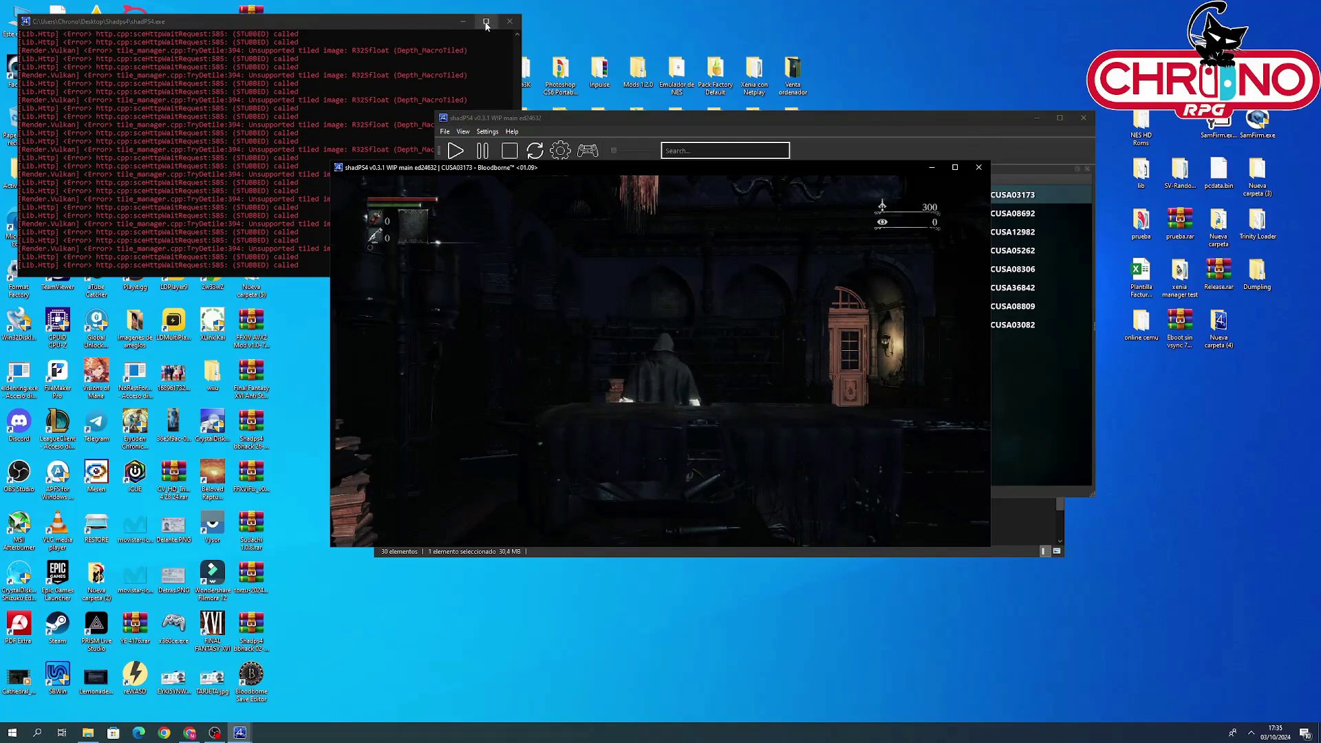
{"action": "left_click", "coordinate": [509, 23]}
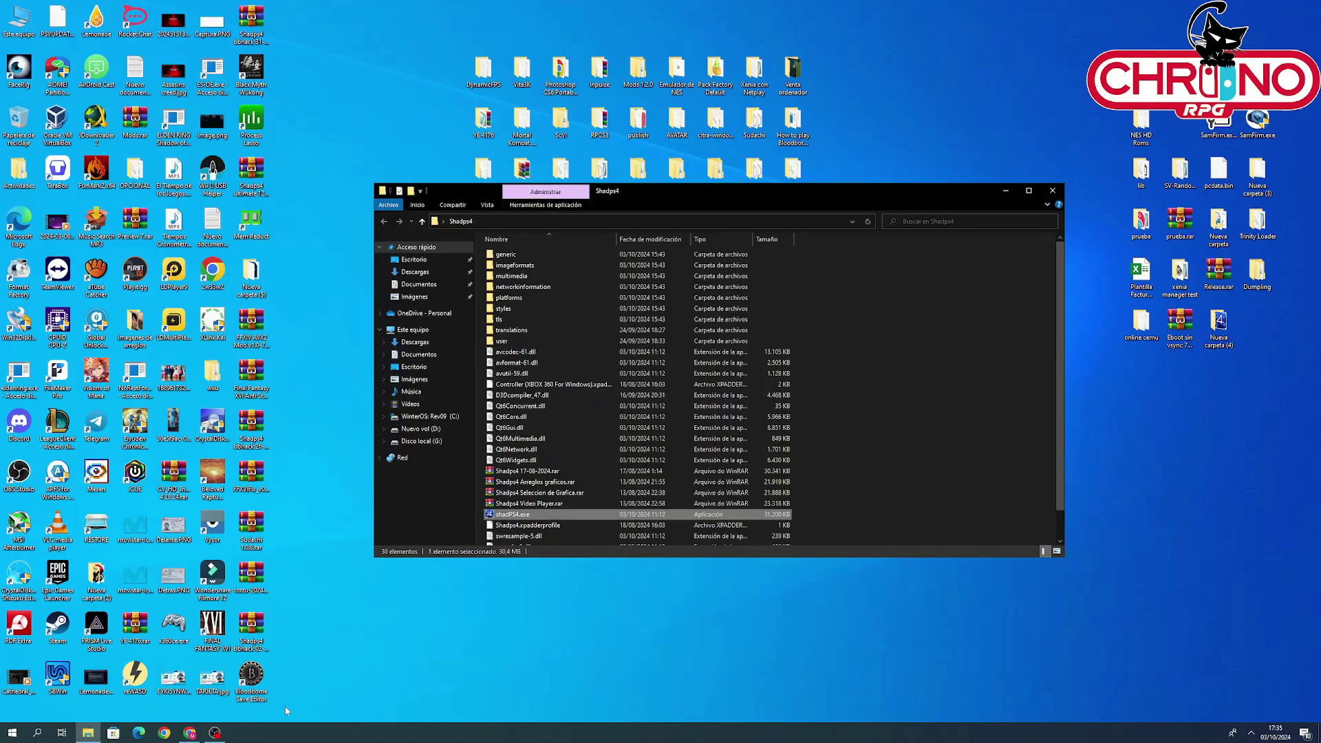
Step: Look over the Bloodborne save editor 0.3.0 release page on GitHub in the browser, including its x64 setup download, and minimize it
{"action": "left_click", "coordinate": [192, 731]}
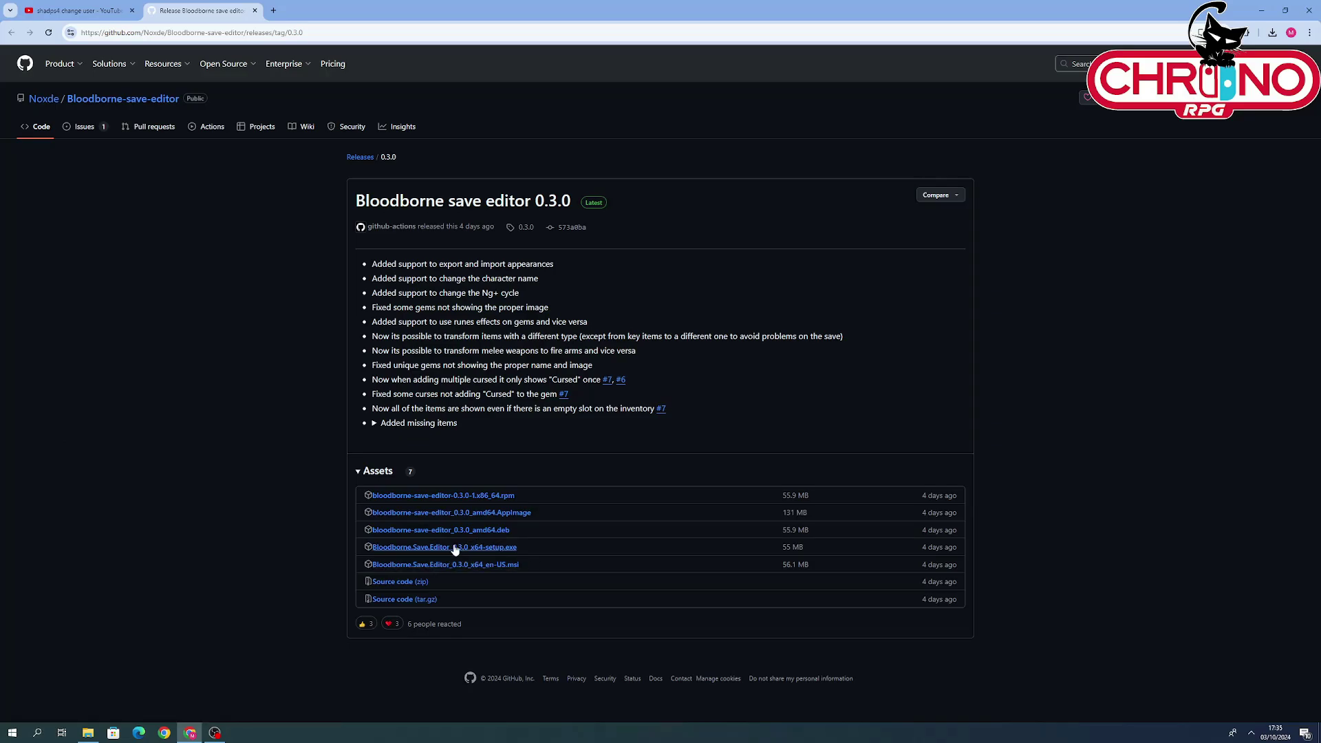
{"action": "left_click", "coordinate": [1260, 10]}
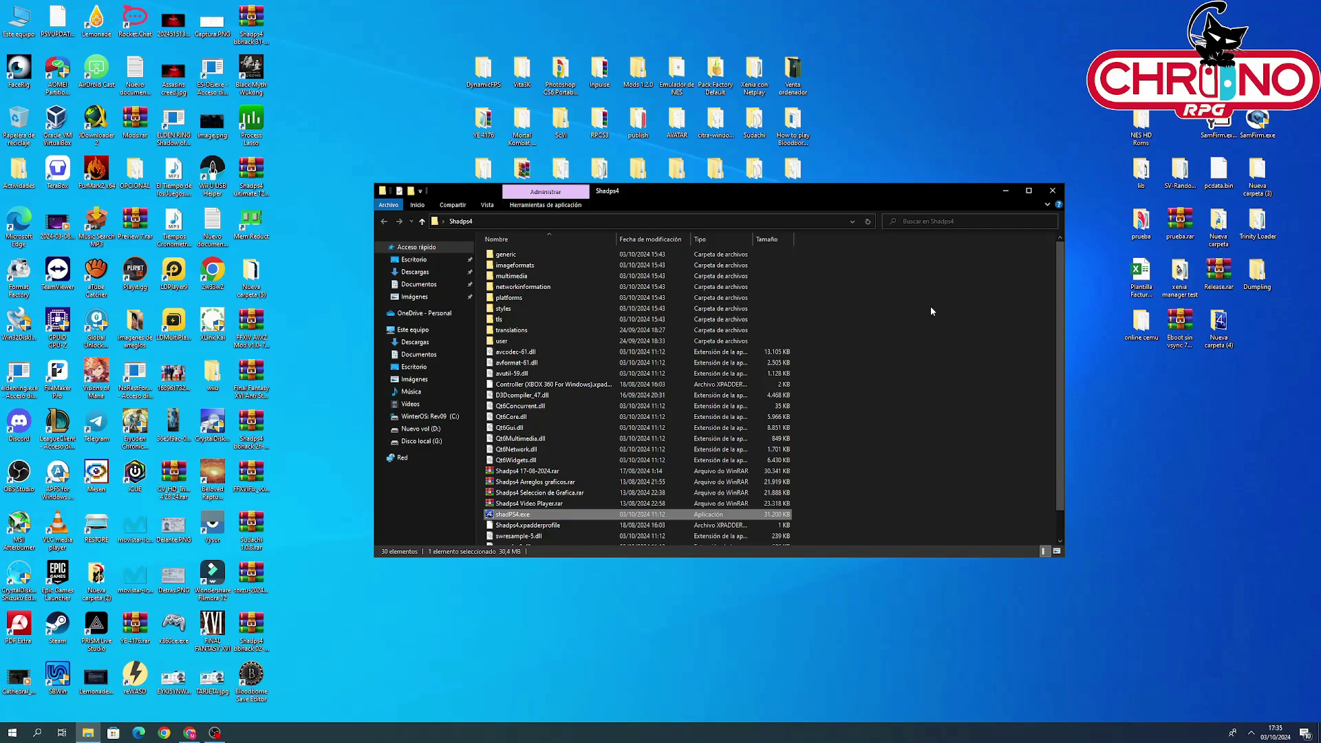
Step: Minimize the Shadps4 folder window, launch Bloodborne Save Editor from the desktop, and move its window aside
{"action": "left_click", "coordinate": [1006, 190]}
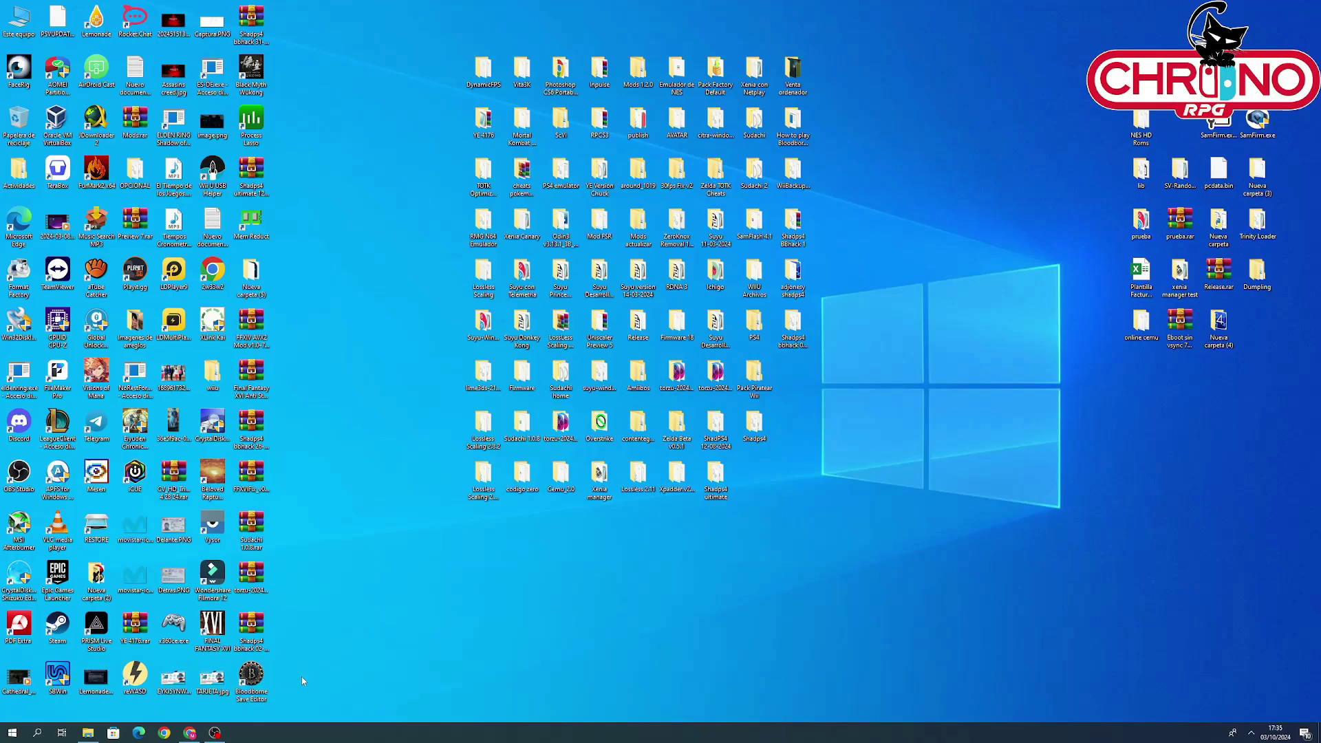
{"action": "double_click", "coordinate": [251, 682]}
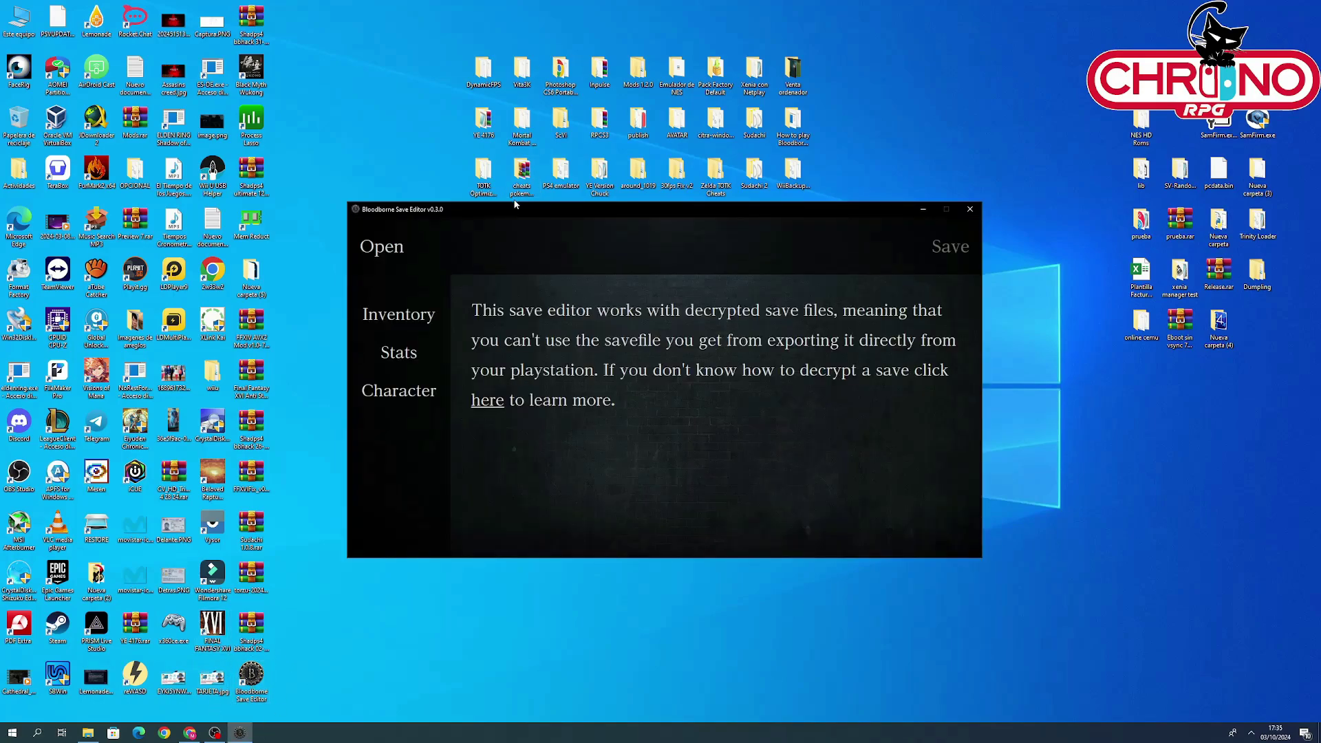
{"action": "left_click_drag", "start_coordinate": [516, 208], "coordinate": [369, 196]}
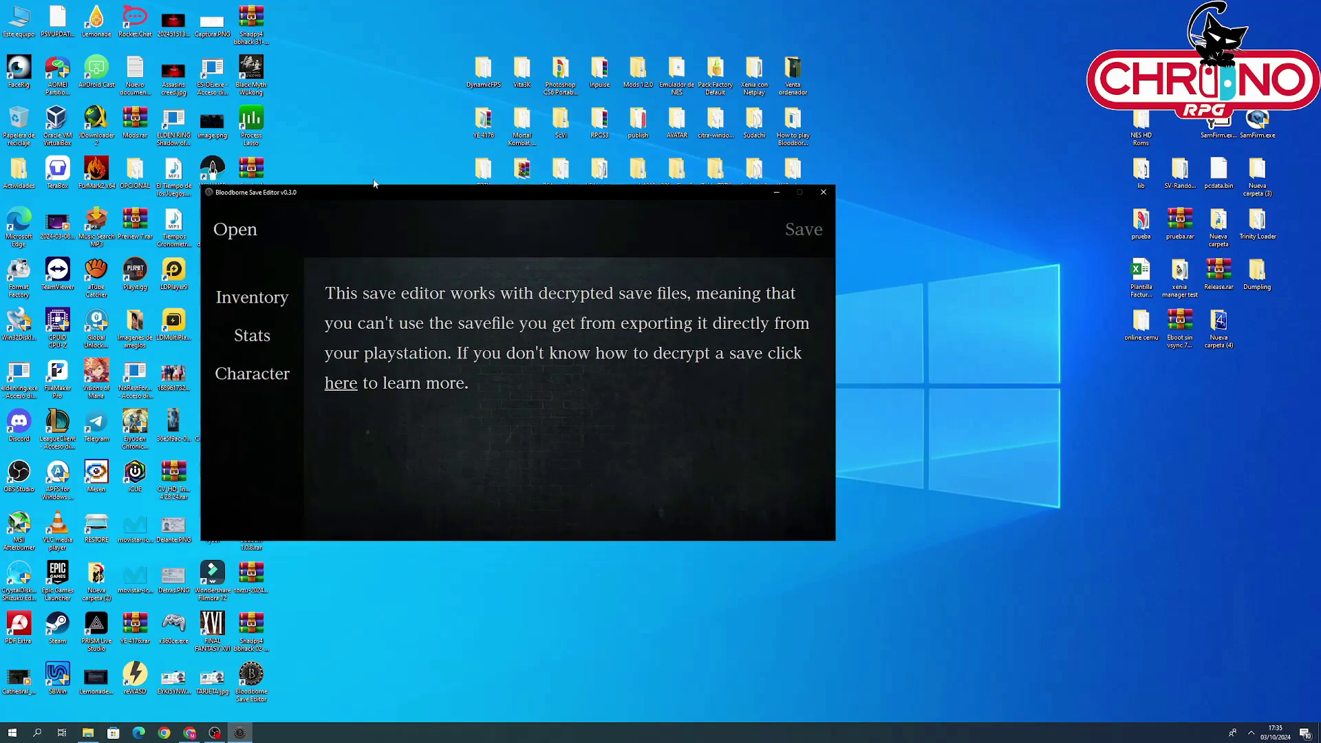
Step: Open the userdata0000 save file from Shadps4/user/savedata/1/CUSA03173/SPRJ0005 in the save editor
{"action": "left_click", "coordinate": [225, 229]}
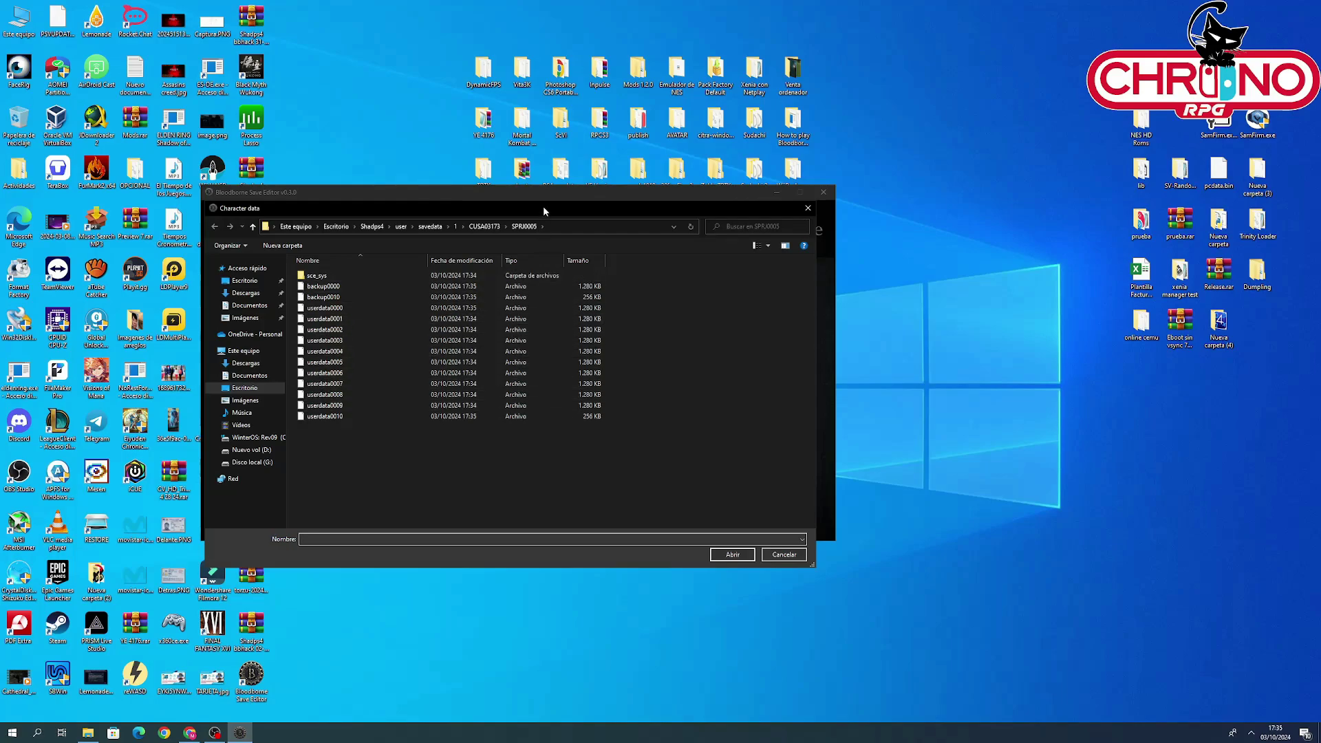
{"action": "left_click", "coordinate": [426, 228]}
{"action": "left_click", "coordinate": [372, 227]}
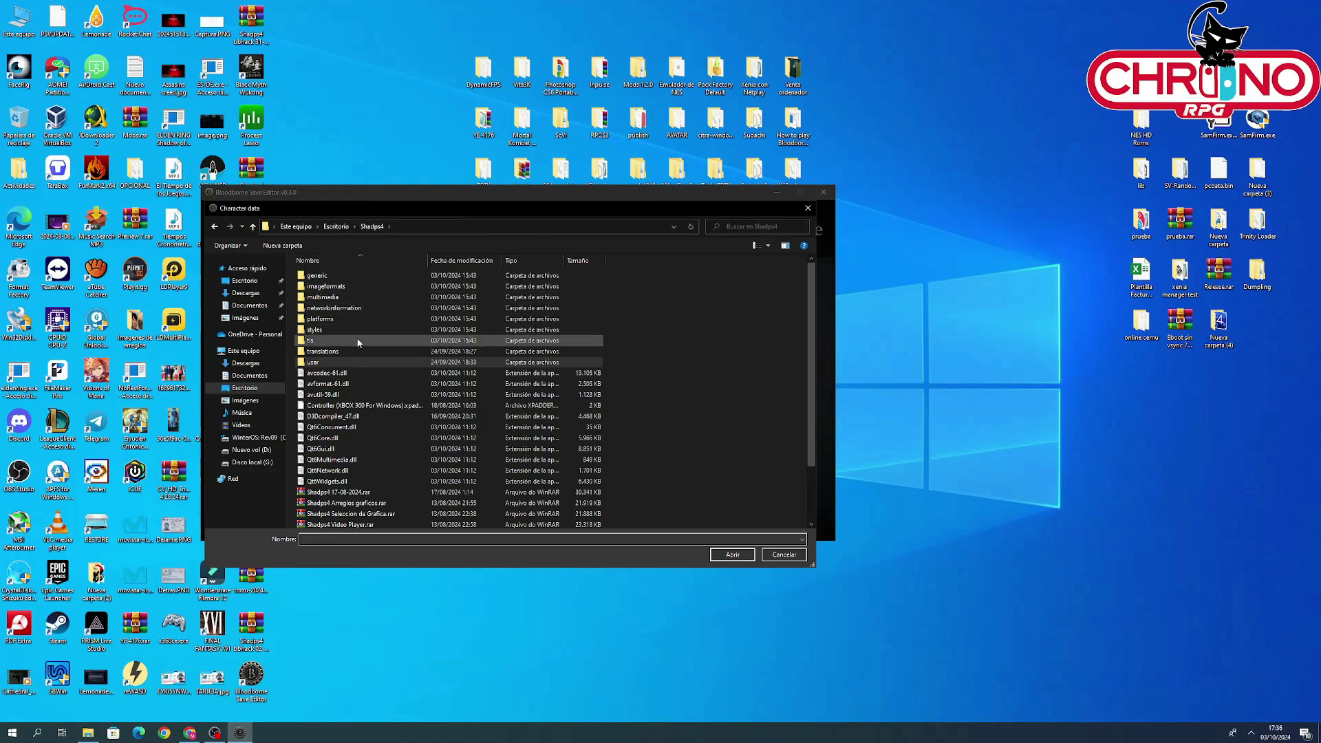
{"action": "double_click", "coordinate": [314, 363]}
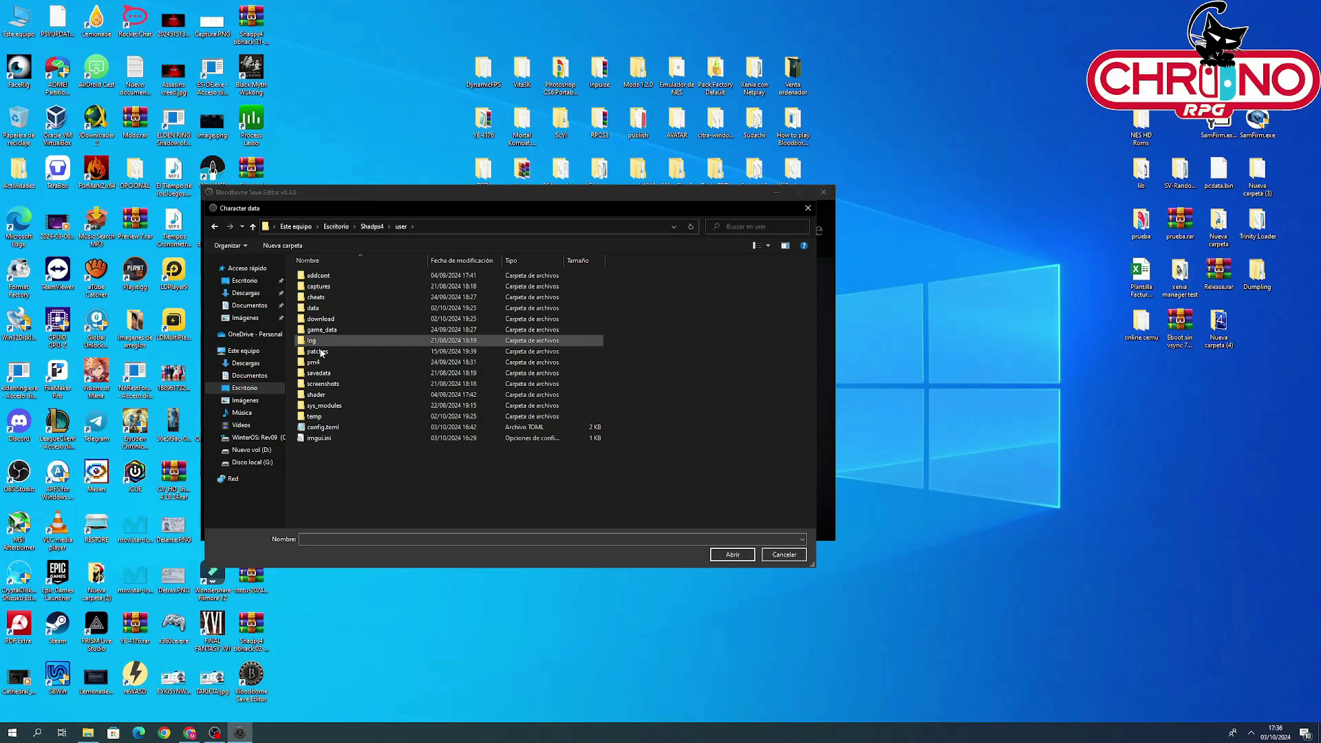
{"action": "double_click", "coordinate": [318, 373]}
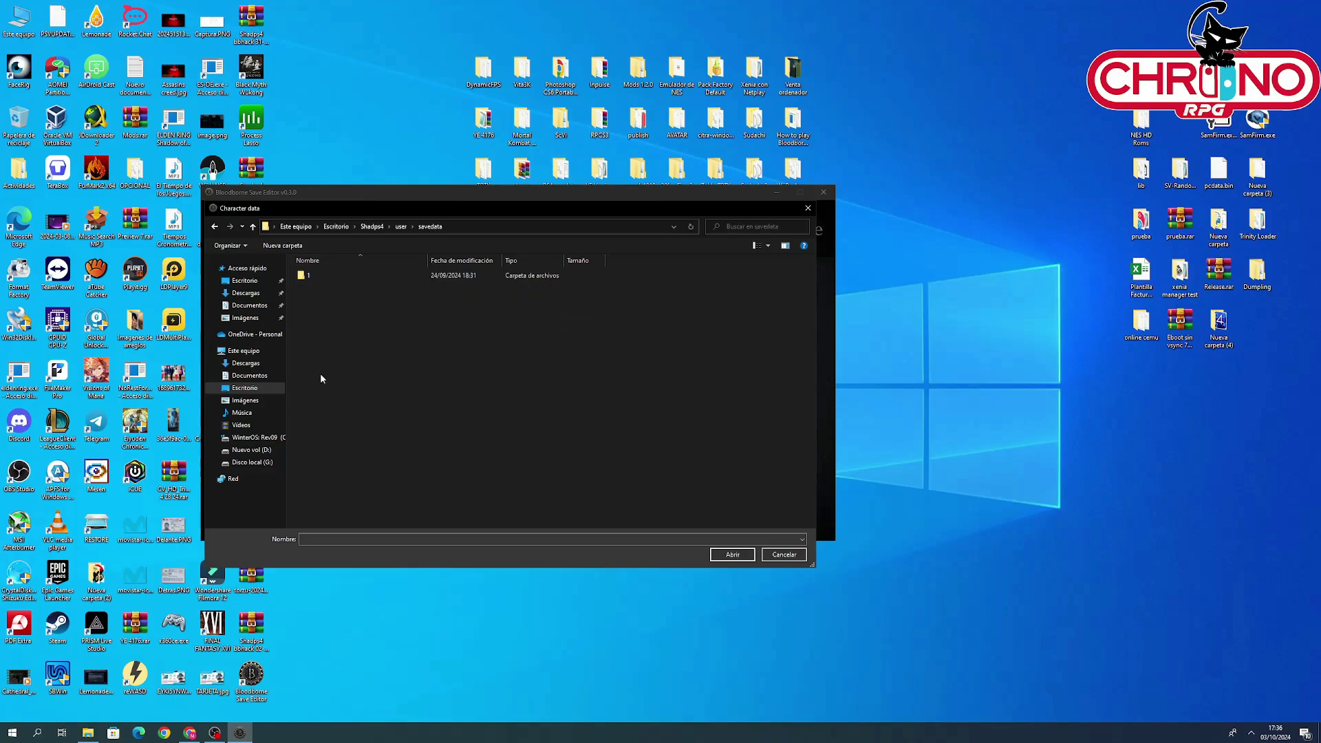
{"action": "double_click", "coordinate": [325, 276]}
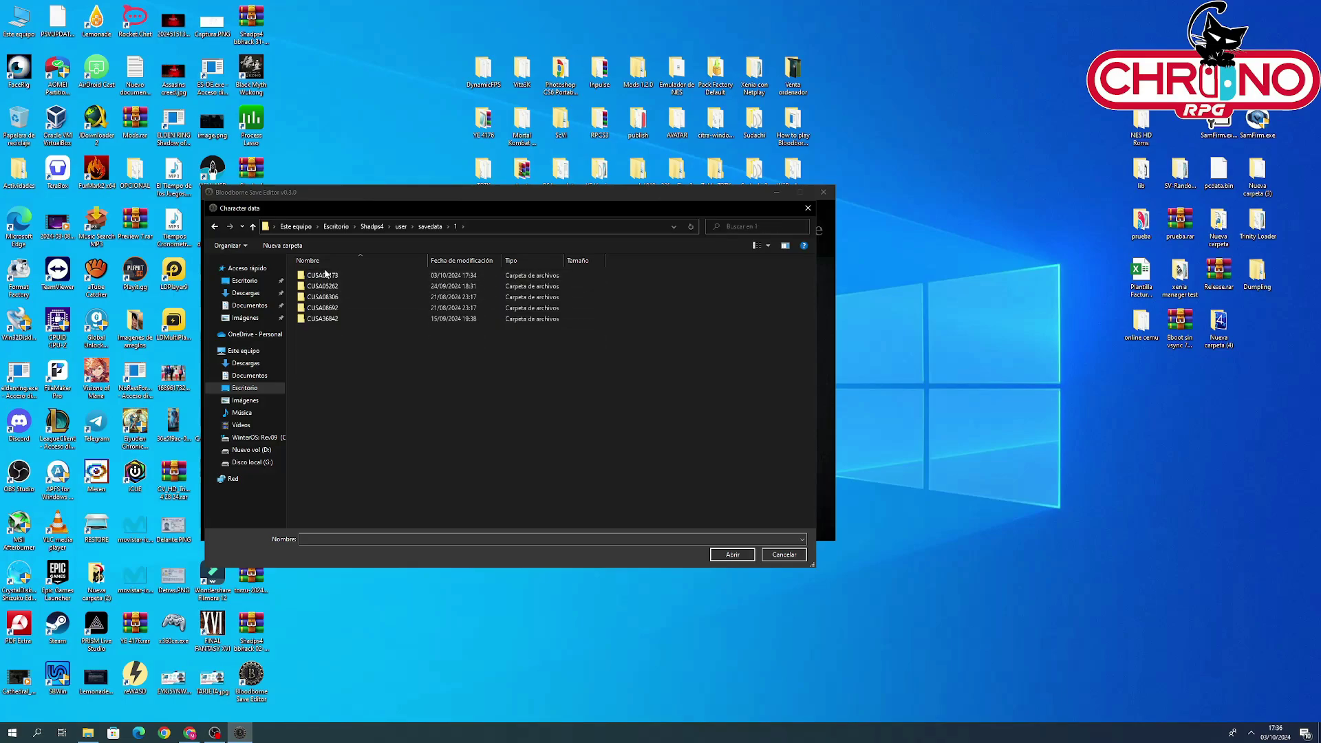
{"action": "double_click", "coordinate": [325, 276]}
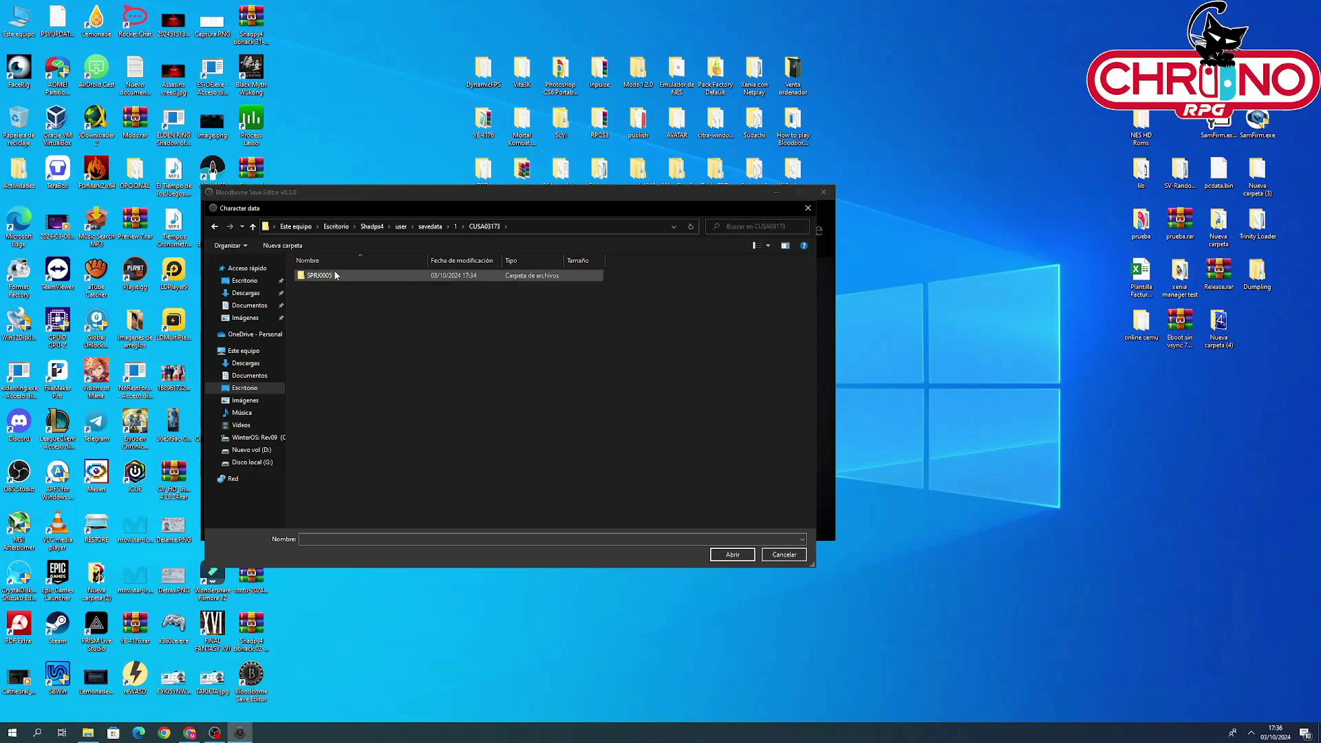
{"action": "double_click", "coordinate": [337, 276]}
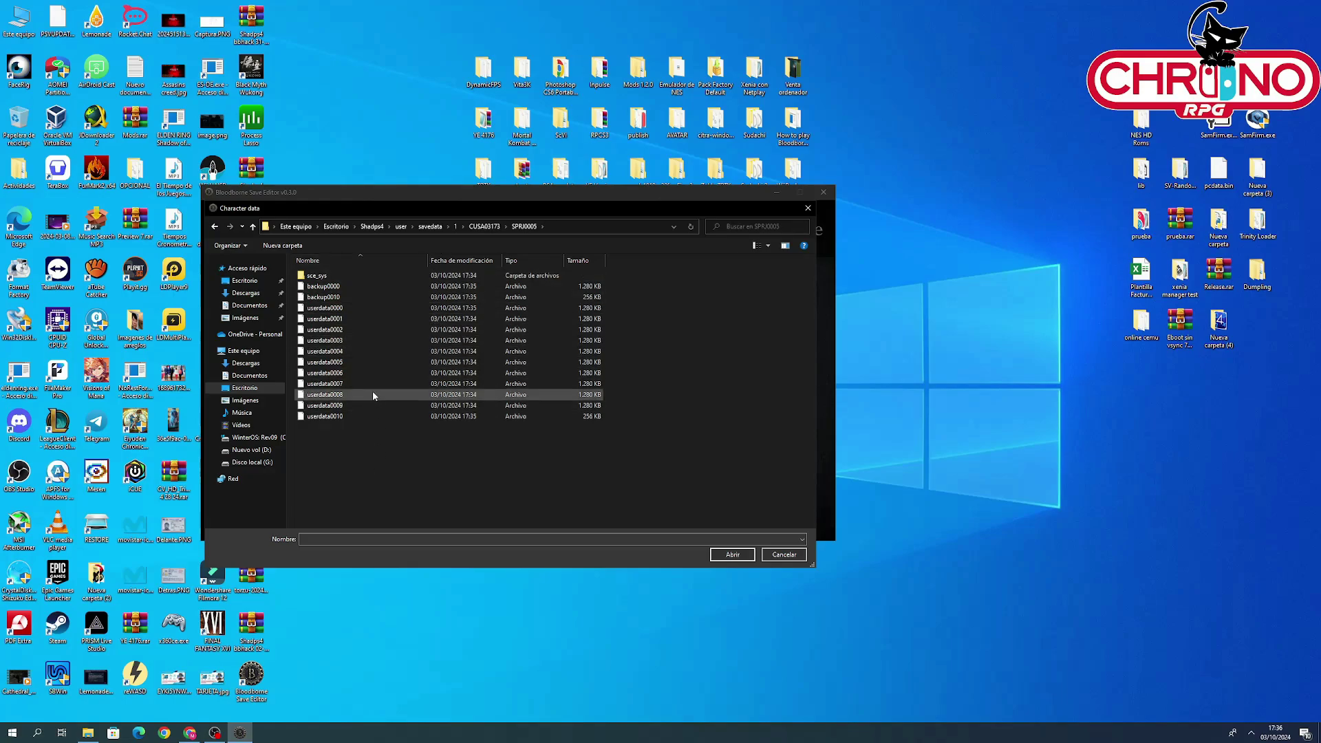
{"action": "left_click", "coordinate": [337, 311]}
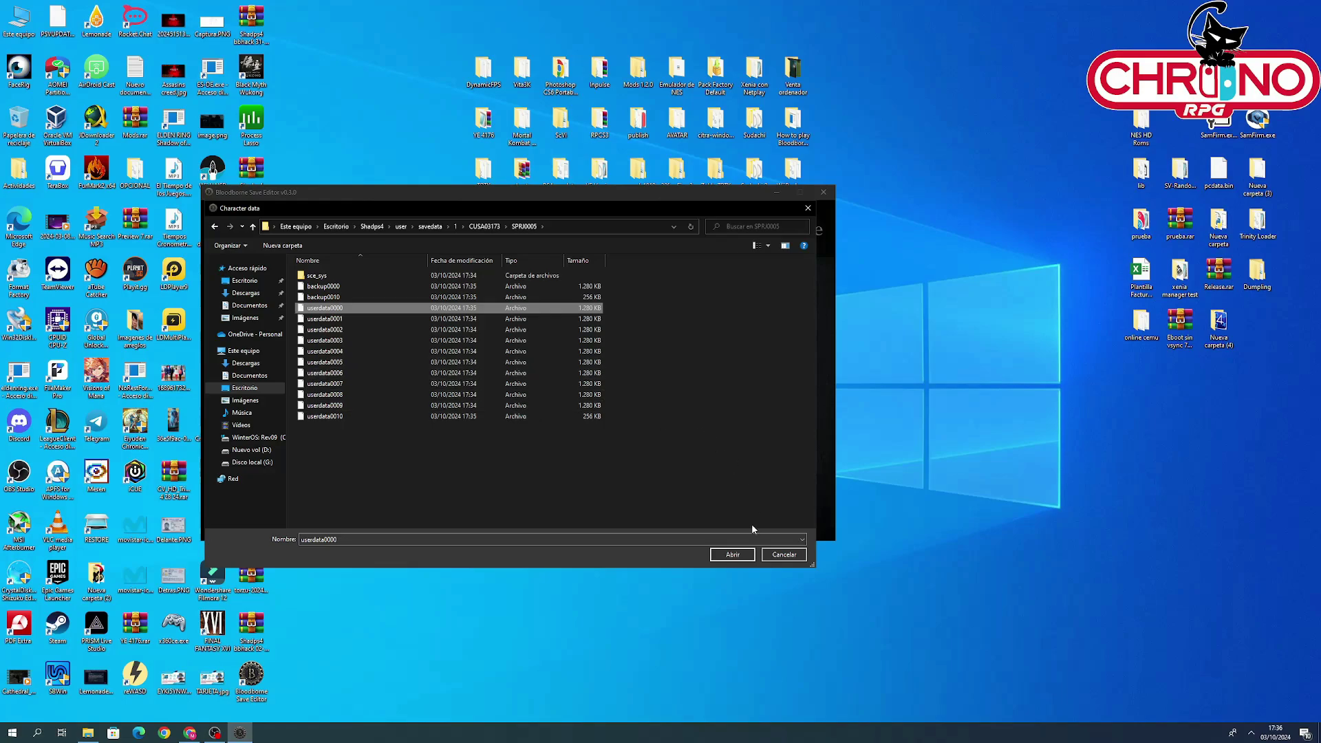
{"action": "left_click", "coordinate": [733, 555]}
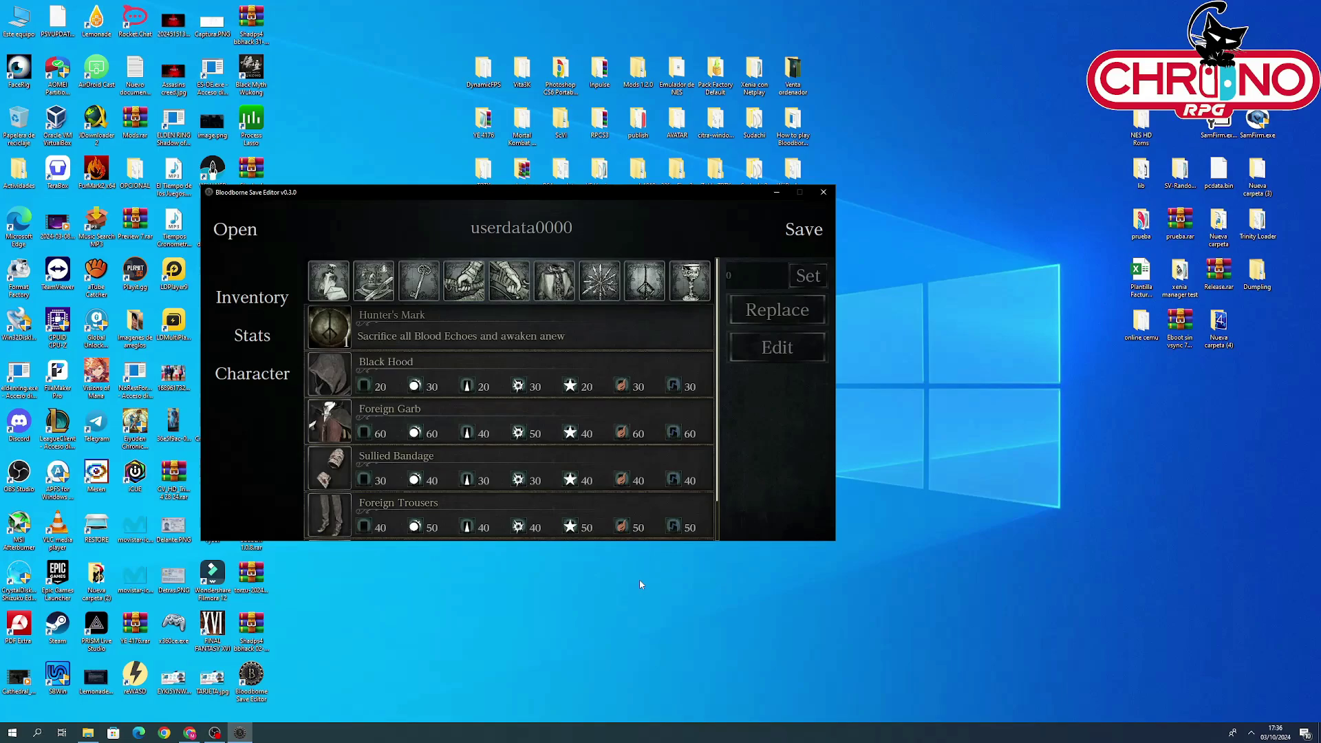
Step: Set the character's name to Chrono RPG in the character data and confirm the change
{"action": "left_click", "coordinate": [251, 385]}
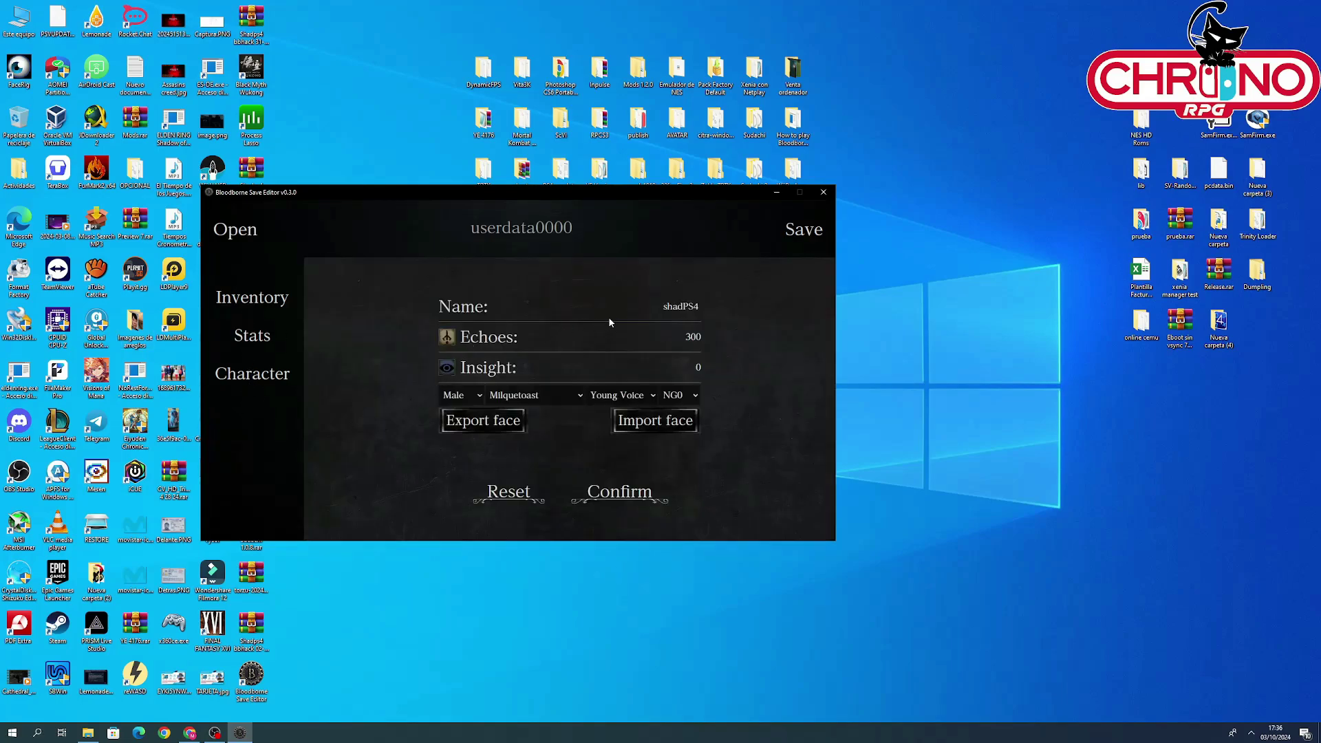
{"action": "left_click_drag", "start_coordinate": [653, 305], "coordinate": [700, 347]}
{"action": "type", "text": "Chrono RPG"}
{"action": "left_click", "coordinate": [618, 506]}
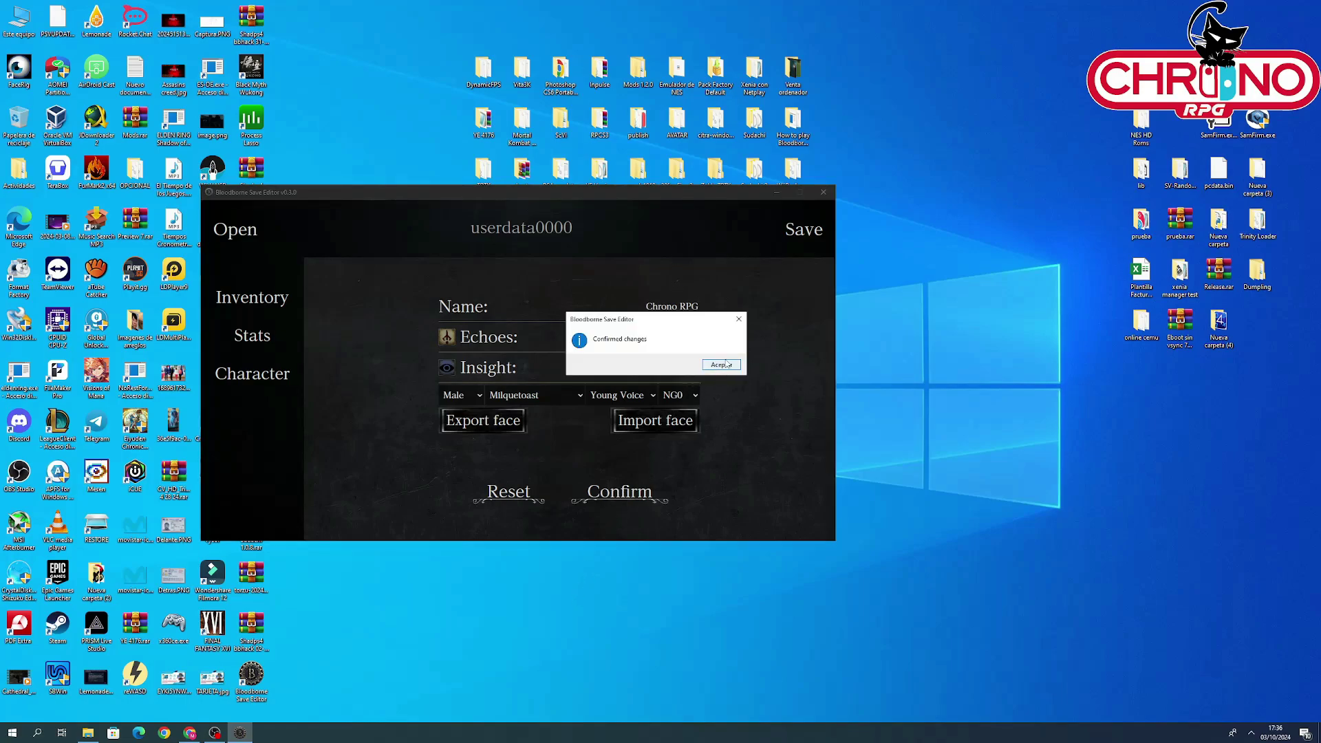
{"action": "left_click", "coordinate": [721, 366]}
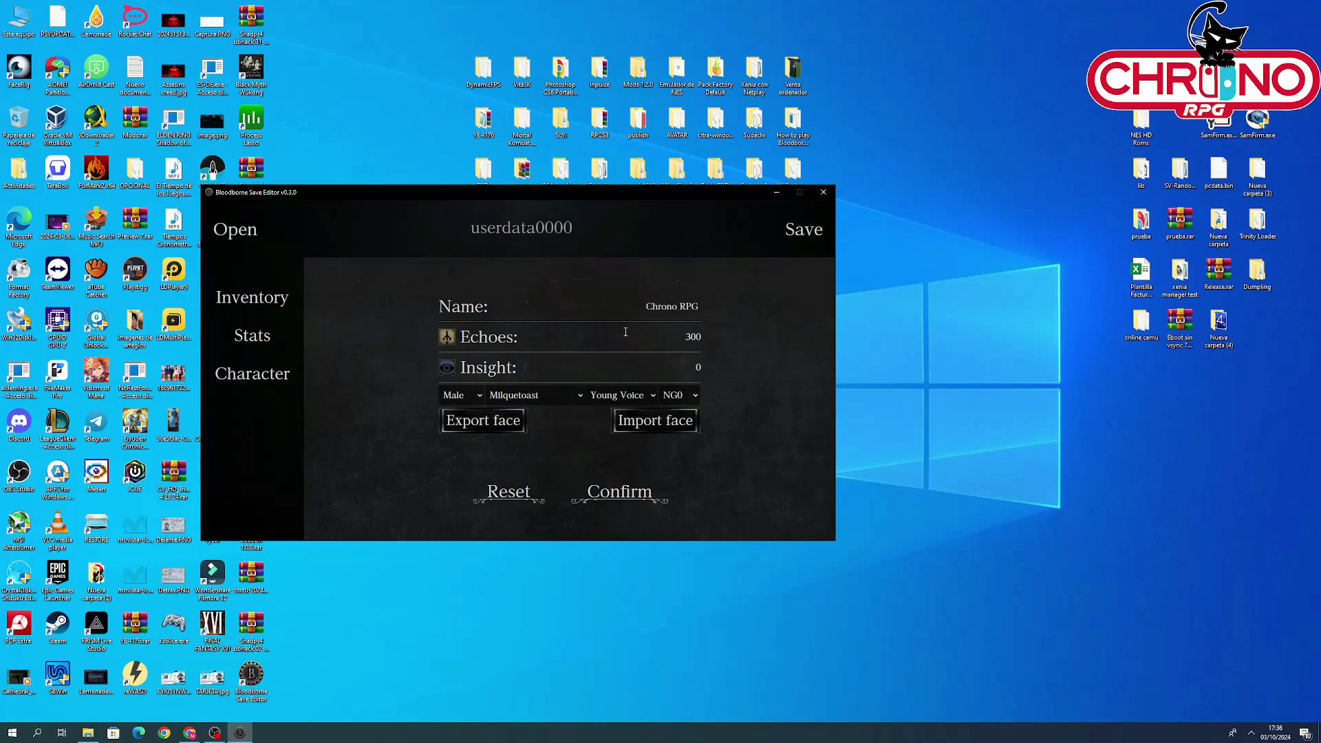
Step: Review the save's stats and inventory pages and return to the character data
{"action": "left_click", "coordinate": [242, 338]}
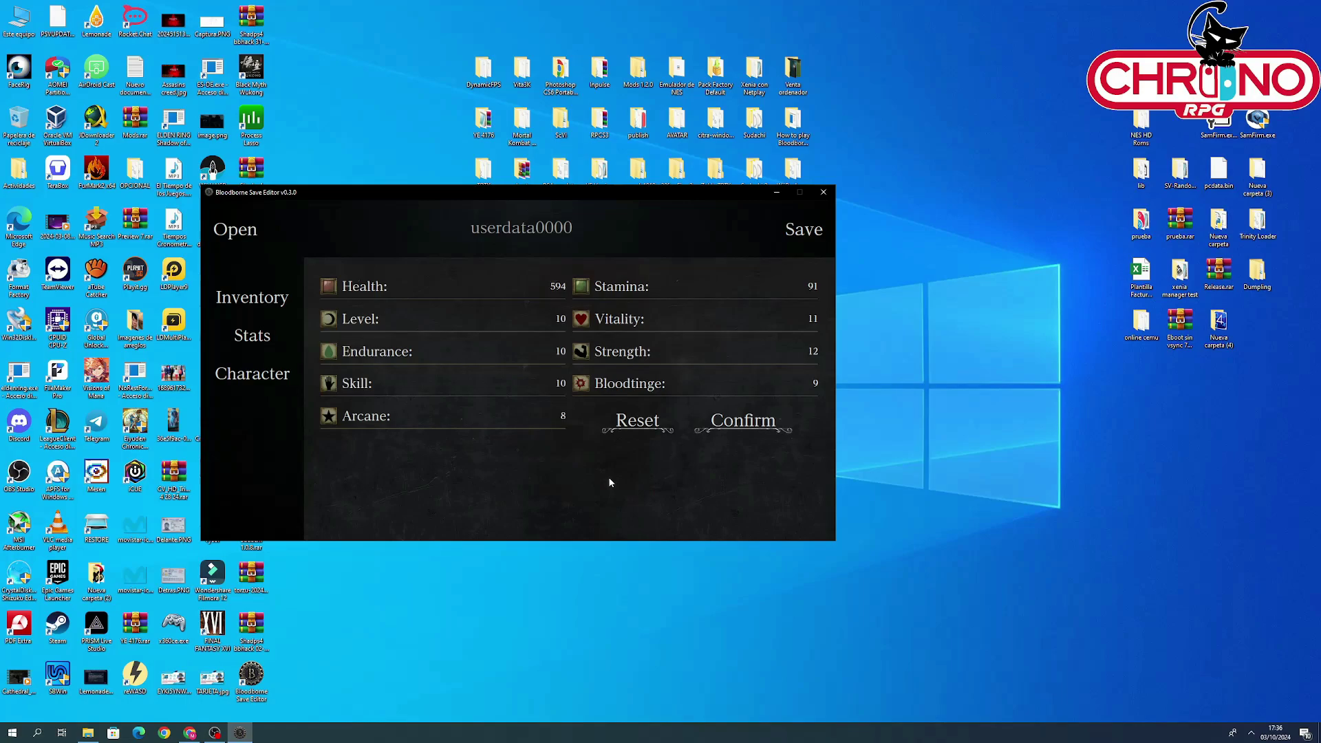
{"action": "left_click", "coordinate": [273, 303]}
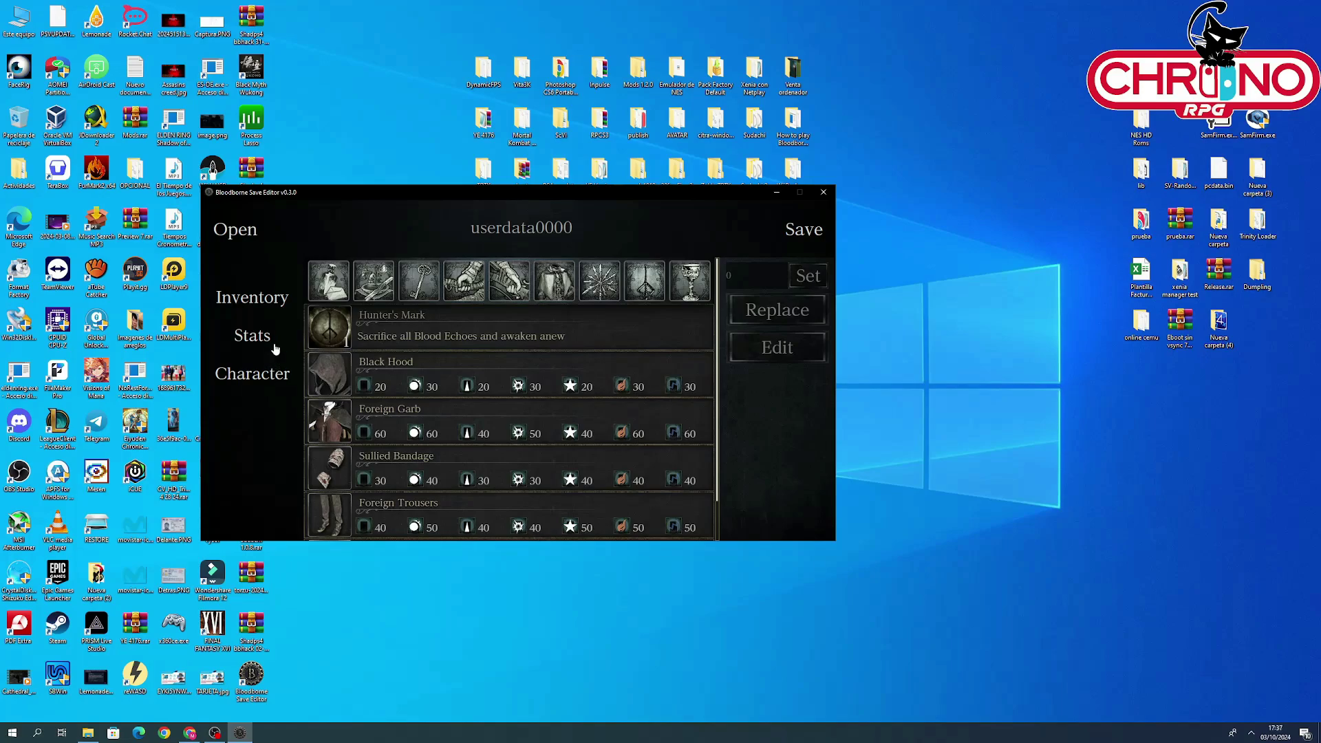
{"action": "left_click", "coordinate": [262, 376]}
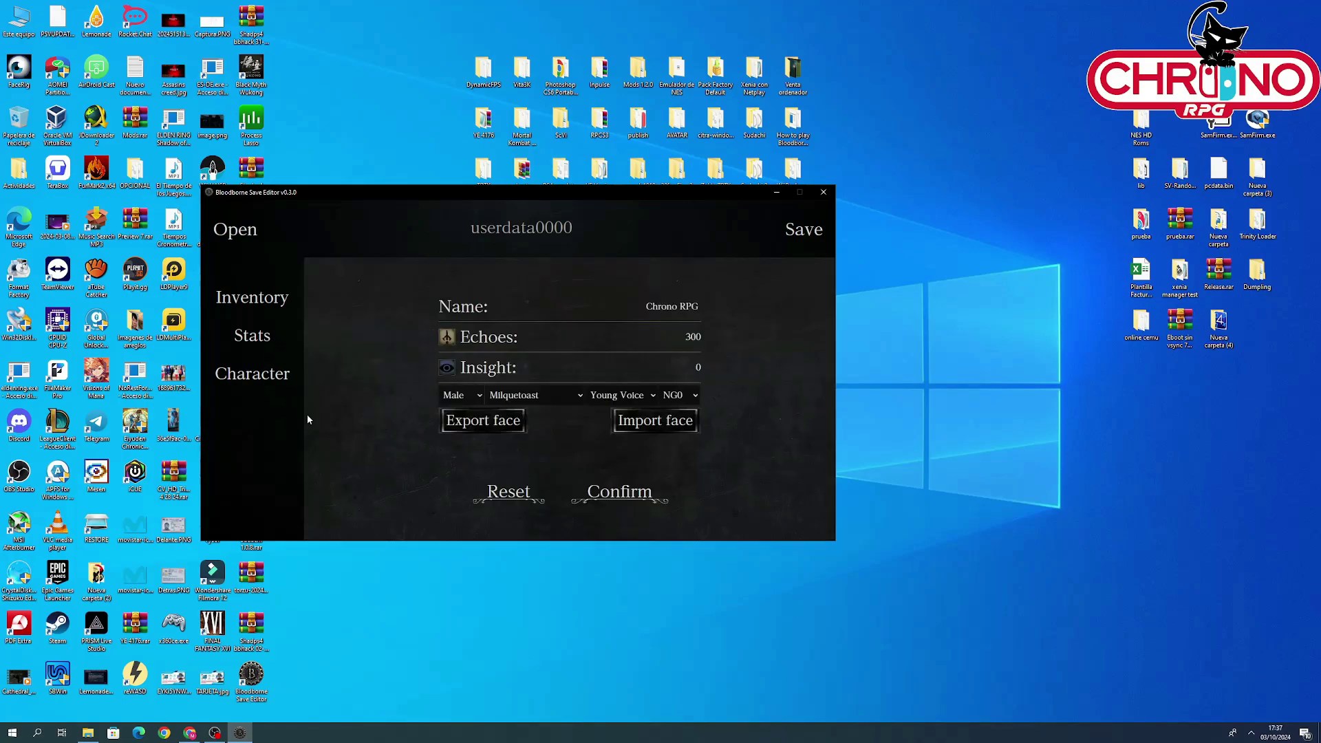
Step: Save the edits over the existing userdata0000 file, accept the replacement, and close the save editor
{"action": "left_click", "coordinate": [803, 229]}
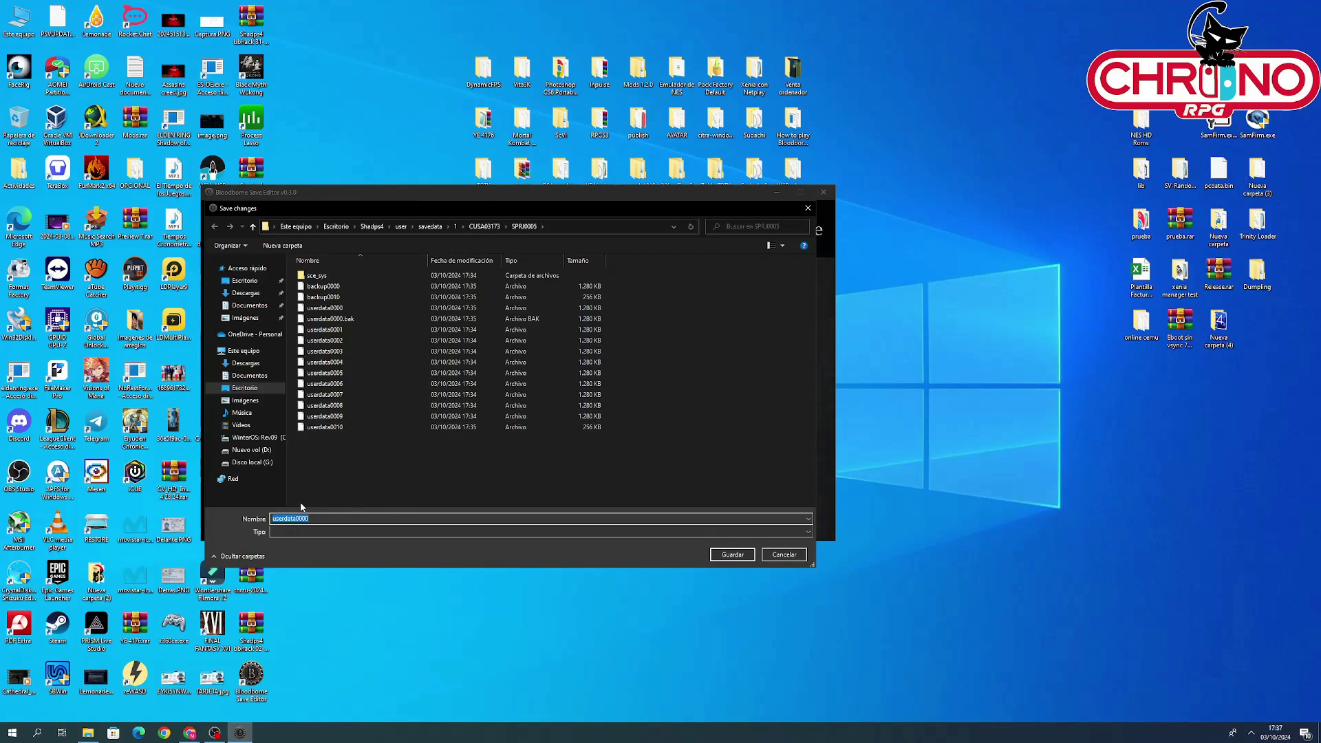
{"action": "left_click", "coordinate": [317, 308]}
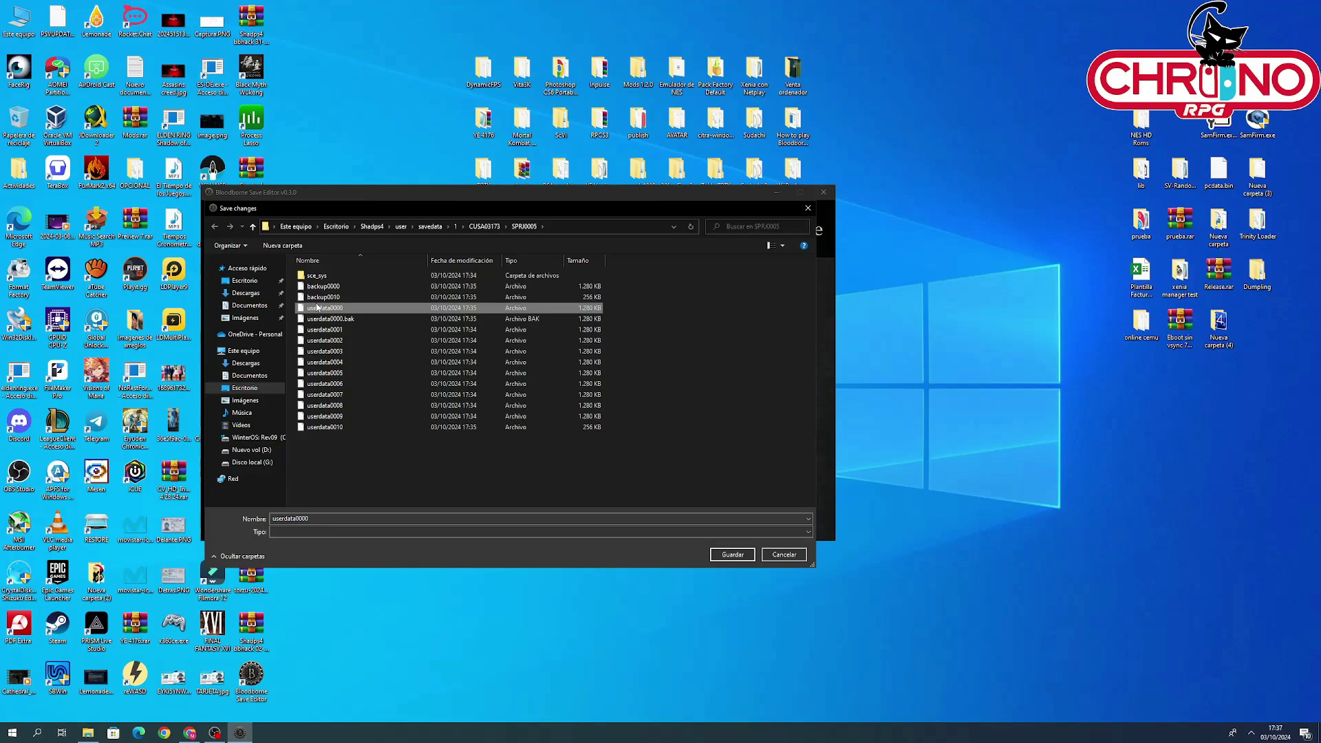
{"action": "left_click", "coordinate": [731, 555]}
{"action": "left_click", "coordinate": [685, 366]}
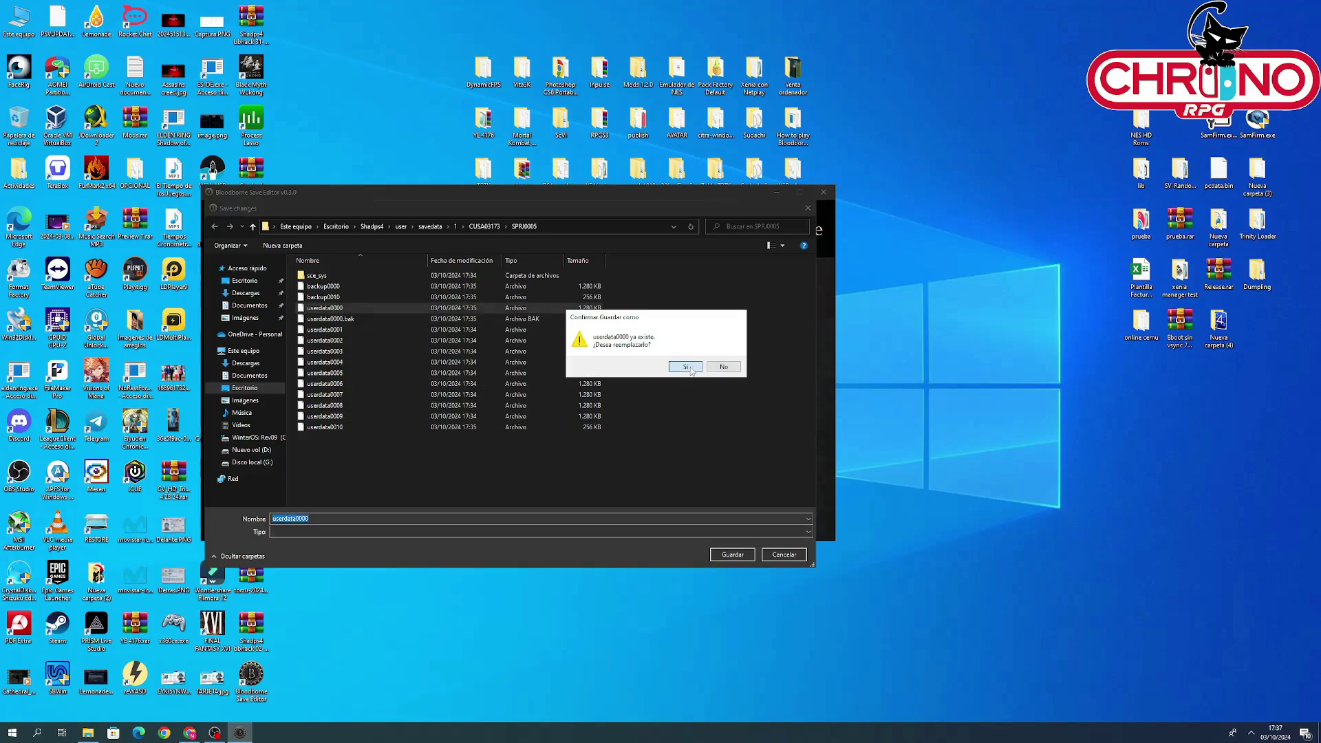
{"action": "left_click", "coordinate": [721, 366]}
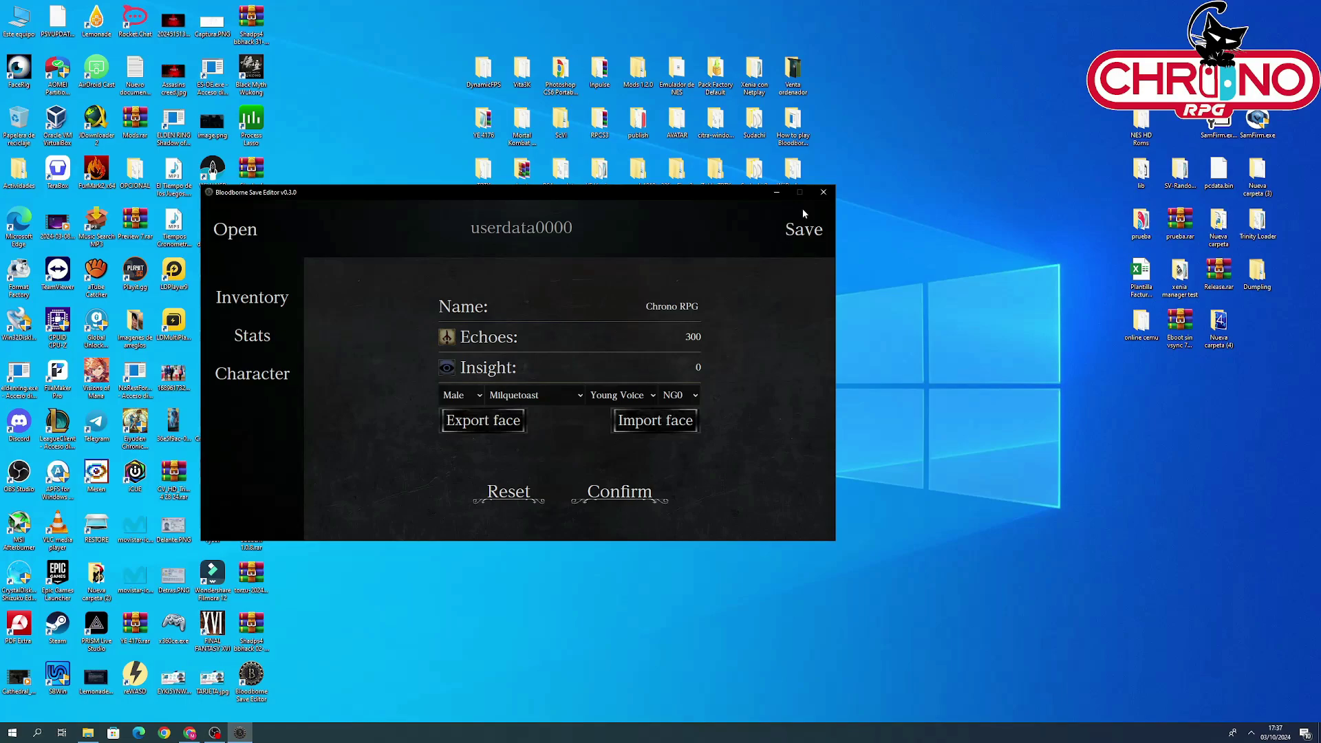
{"action": "left_click", "coordinate": [824, 193]}
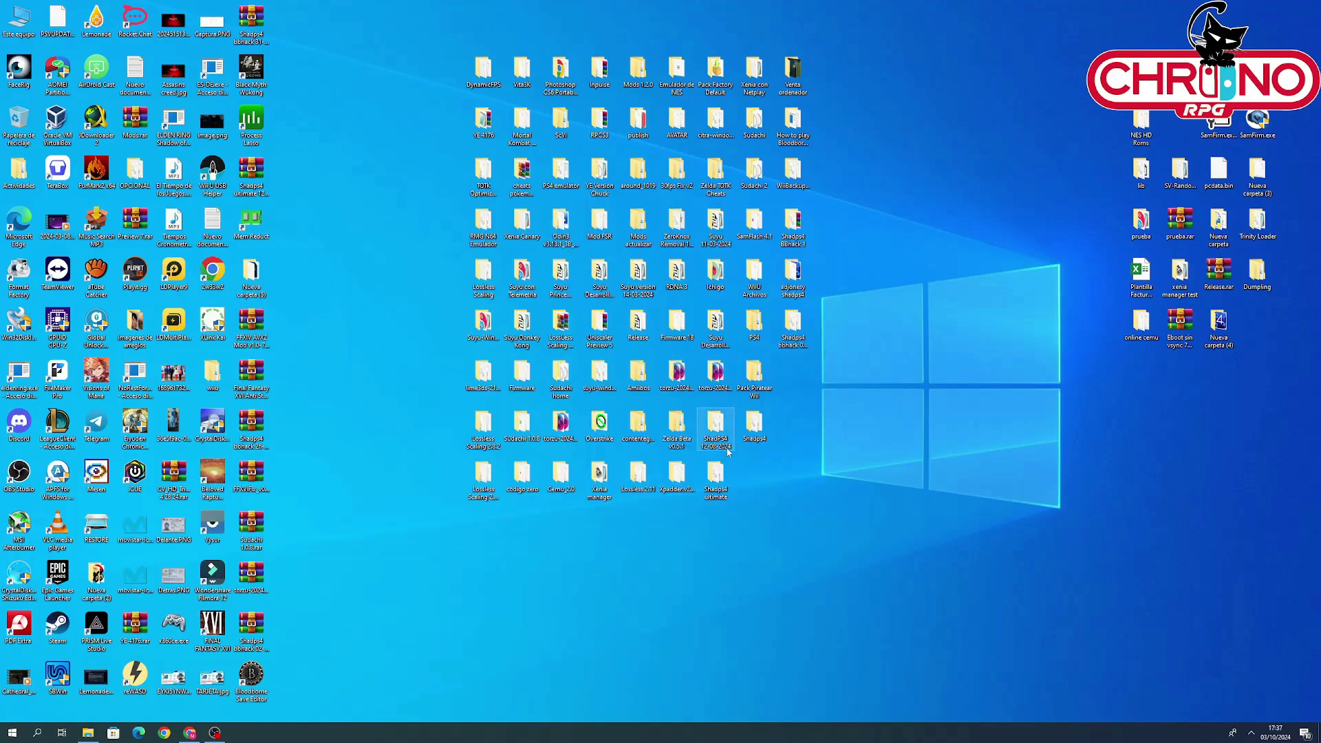
Step: Run shadPS4.exe from the desktop's Shadps4 folder and start Bloodborne from the game list
{"action": "double_click", "coordinate": [752, 433]}
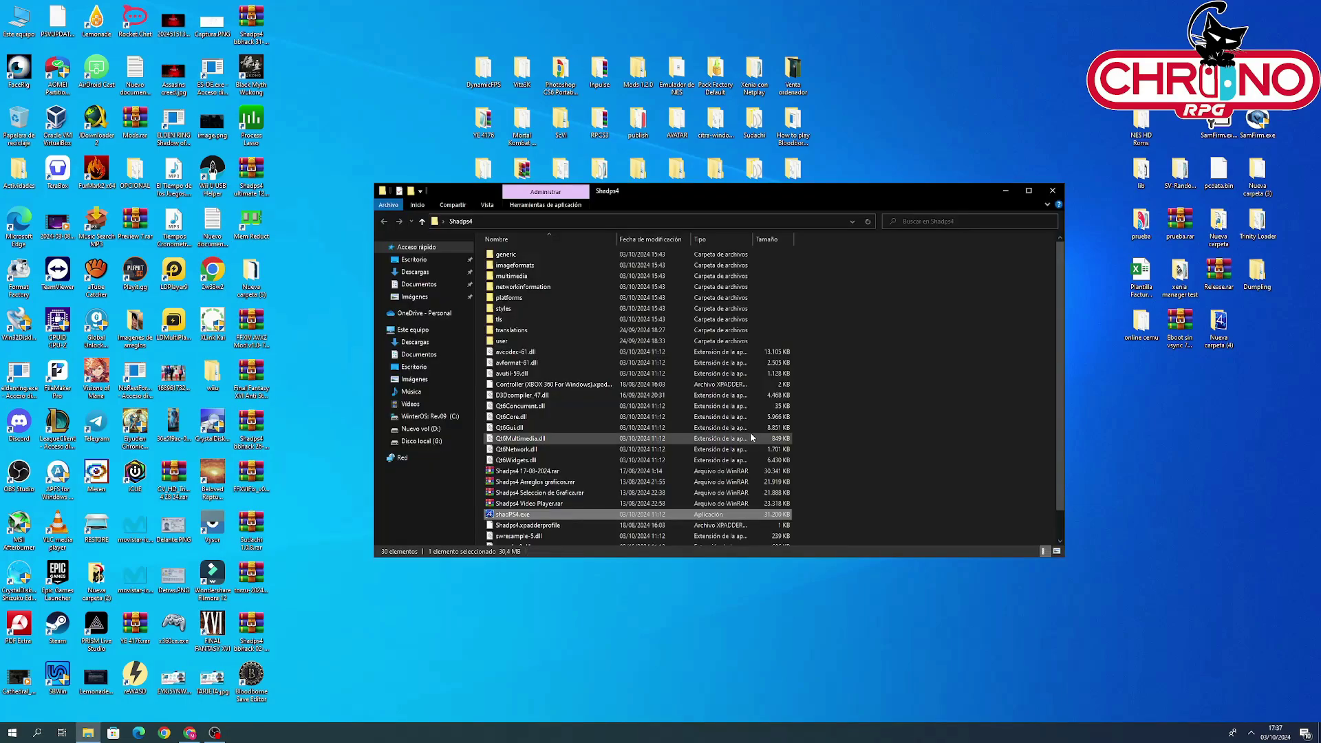
{"action": "double_click", "coordinate": [612, 513]}
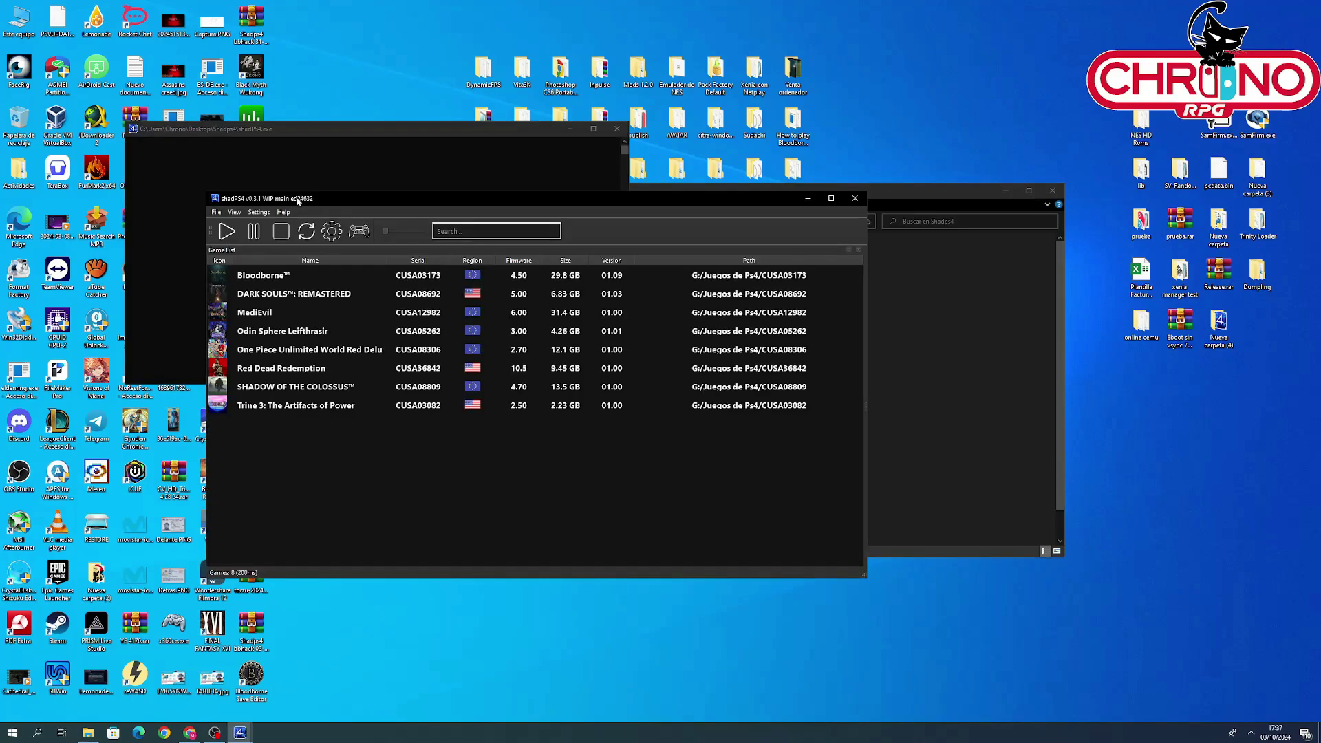
{"action": "double_click", "coordinate": [269, 275]}
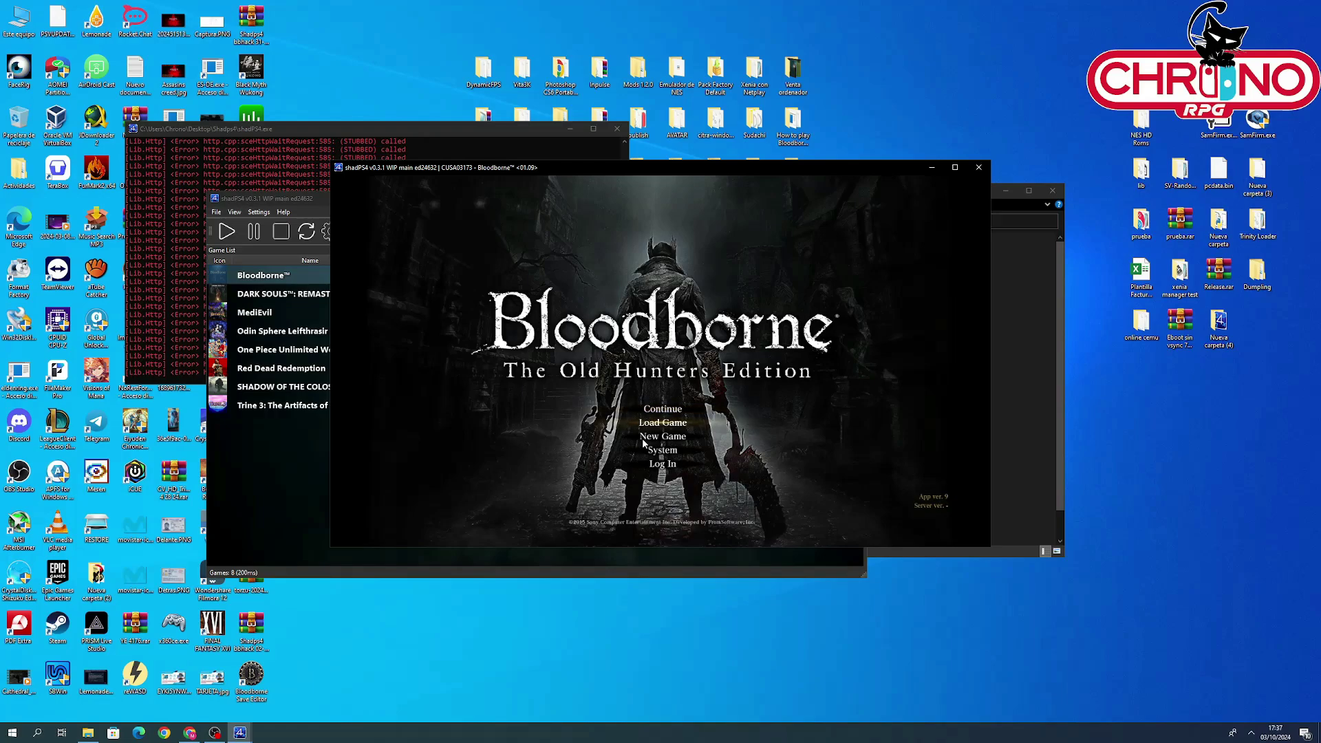
Step: Load the shadPS4 profile through Load Game and open the in-game Stats screen to check the character's name
{"action": "key", "text": "Up"}
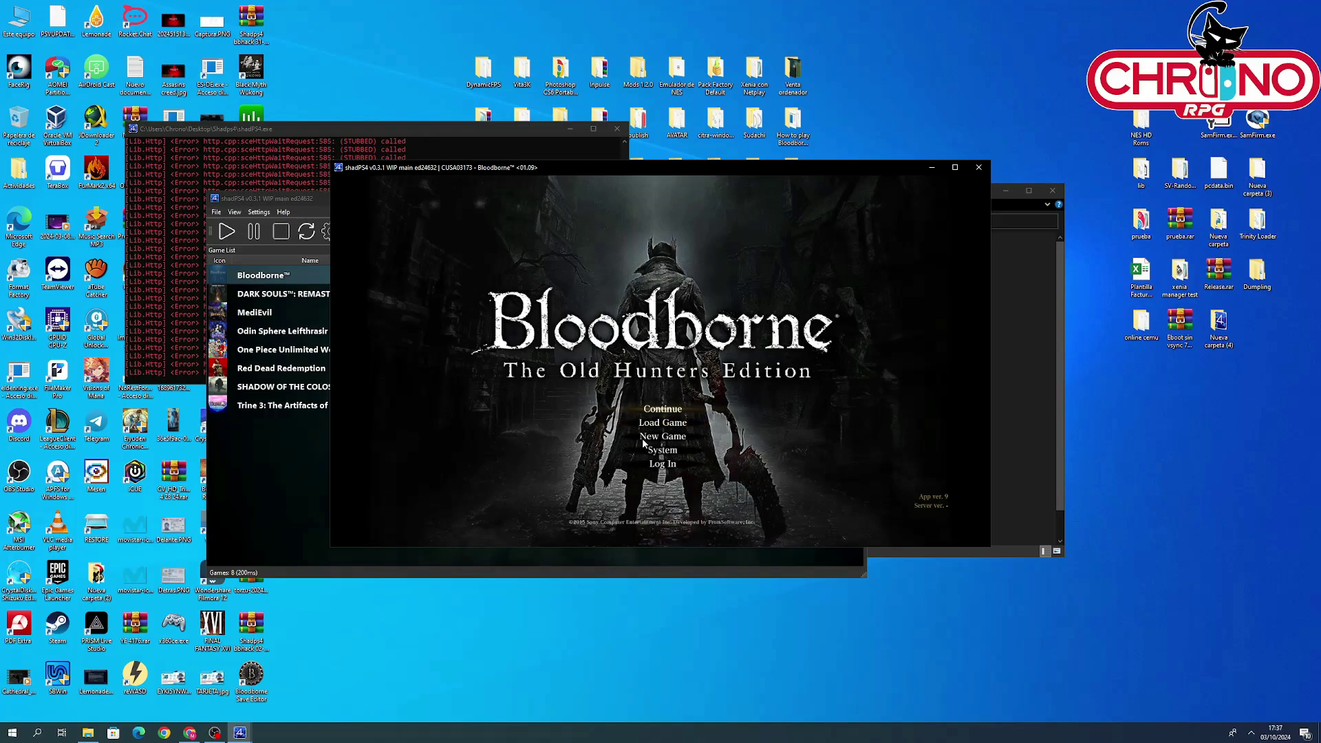
{"action": "key", "text": "Down"}
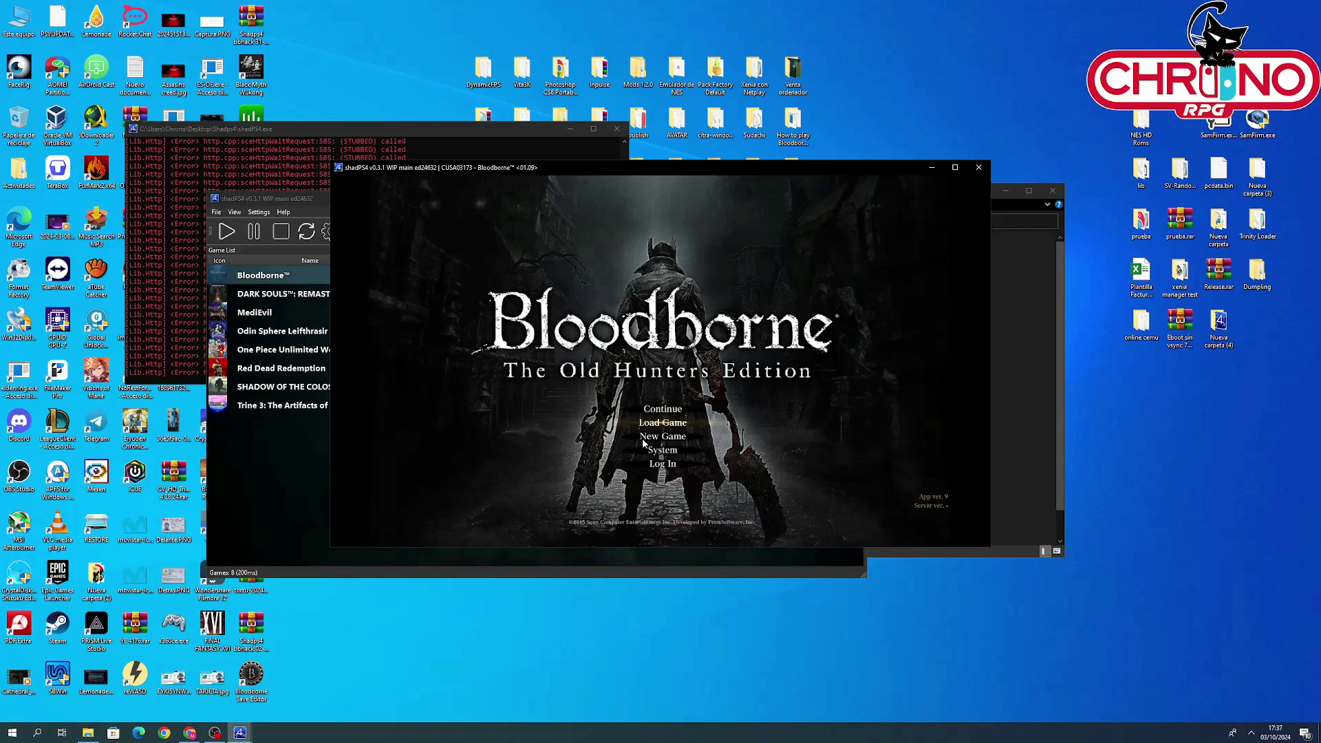
{"action": "key", "text": "Return"}
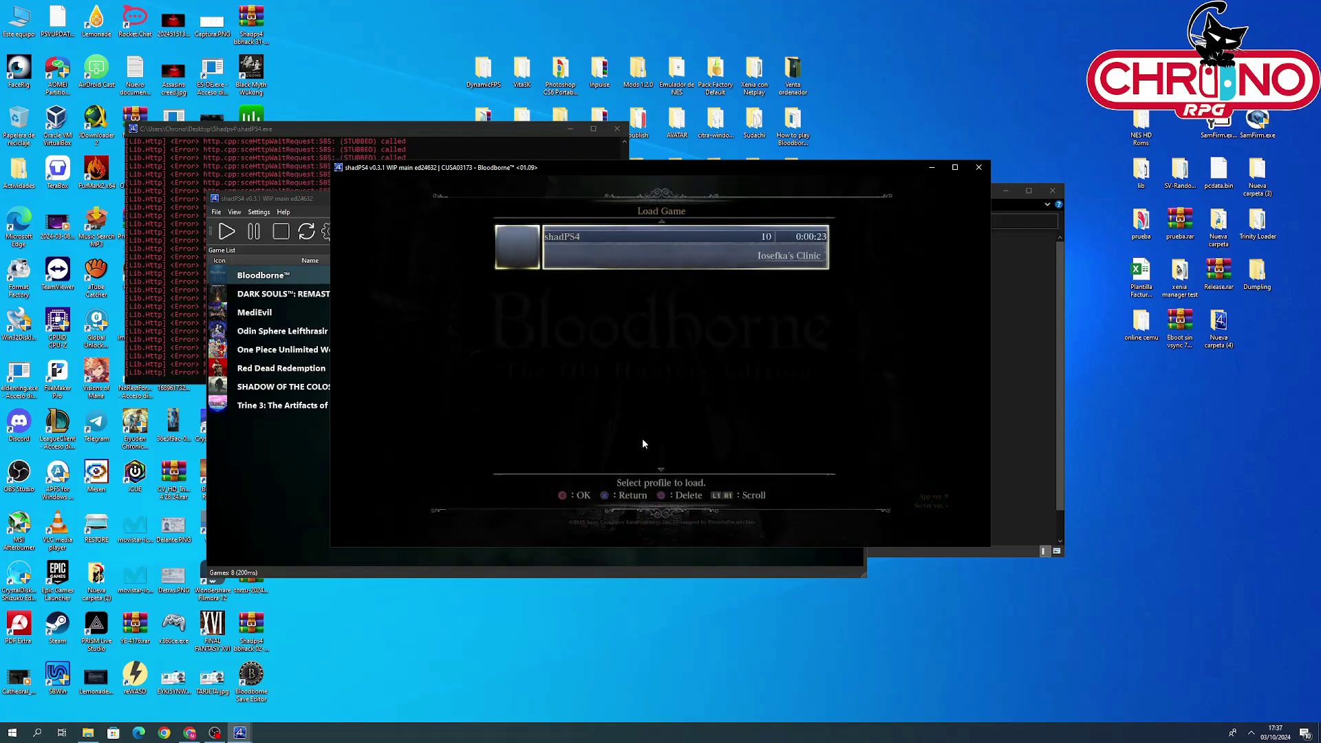
{"action": "key", "text": "Return"}
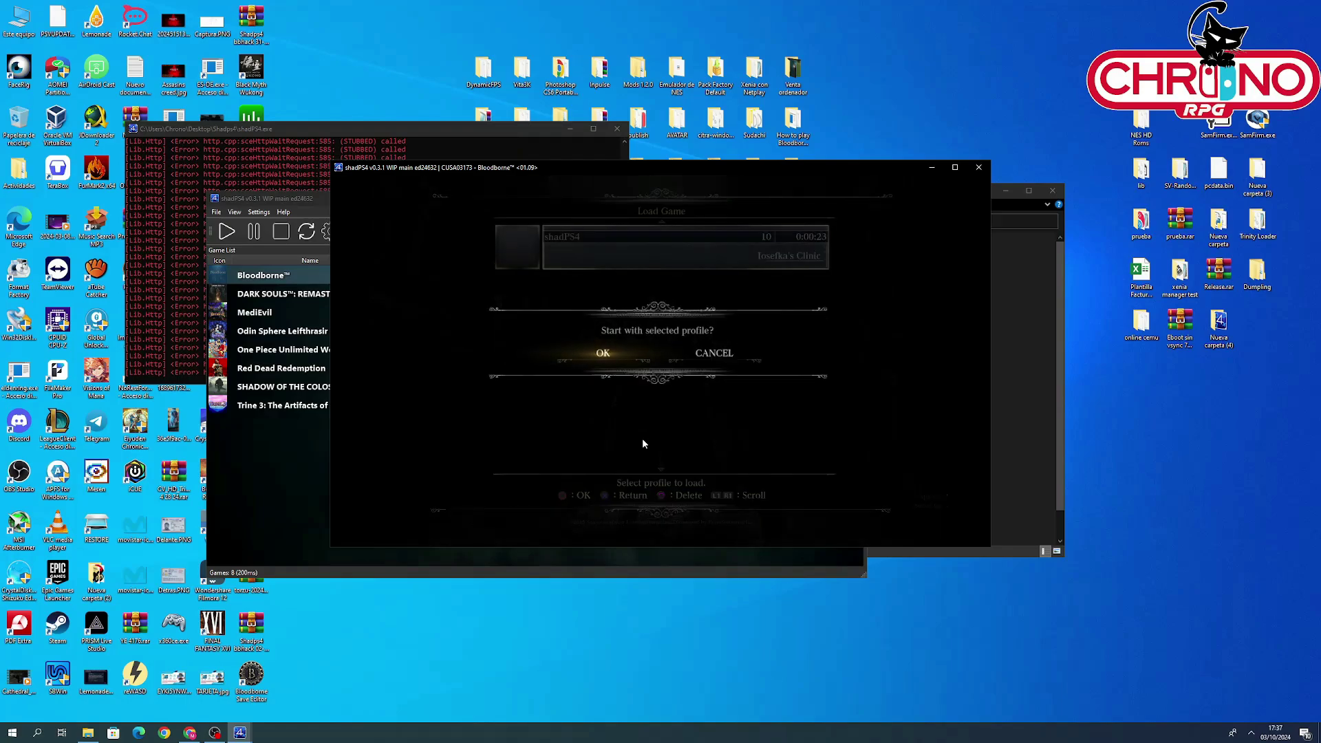
{"action": "key", "text": "Return"}
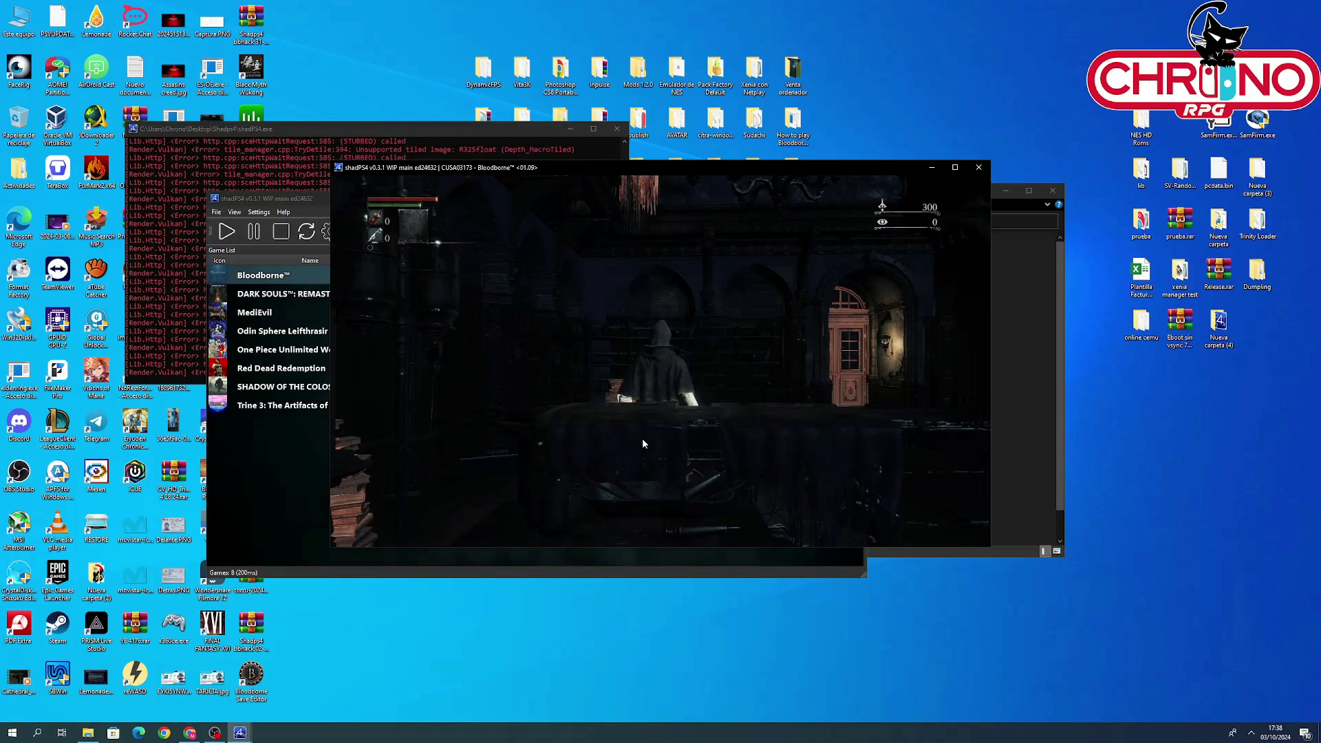
{"action": "key", "text": "space"}
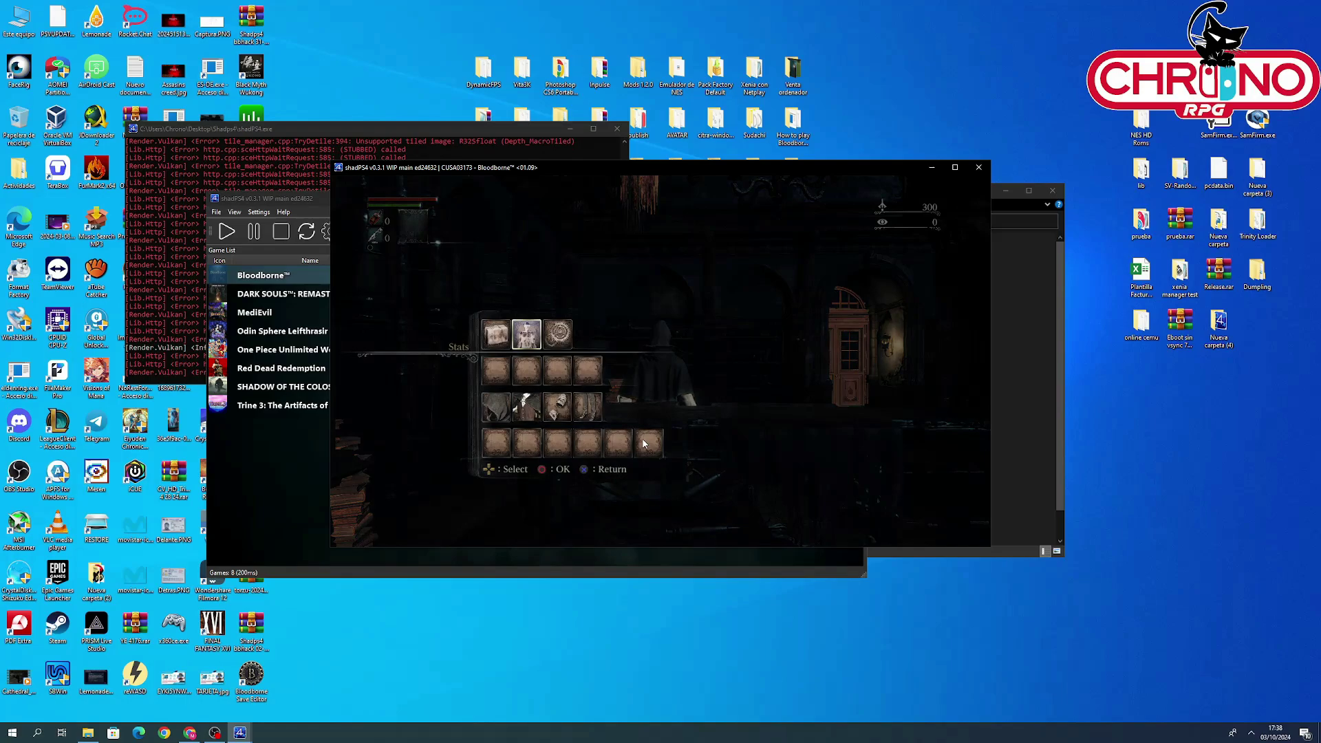
{"action": "key", "text": "Return"}
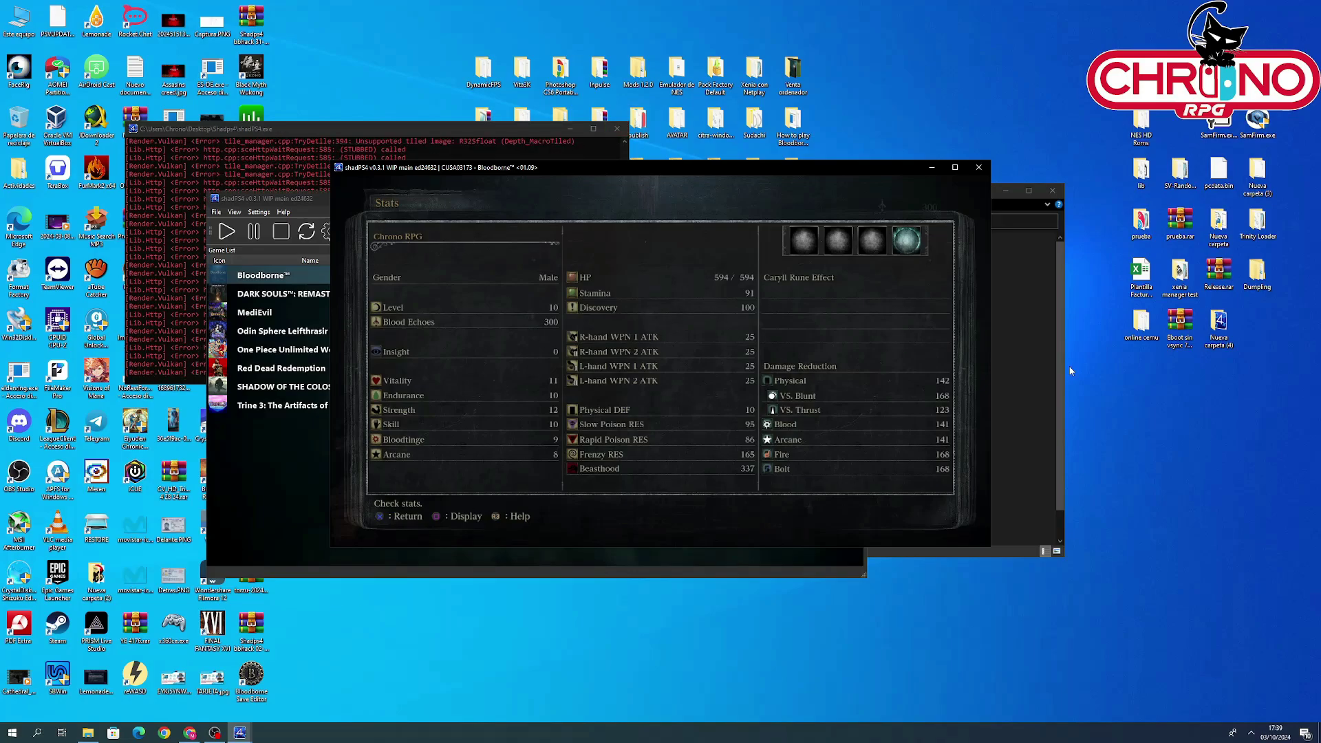
Step: Close shadPS4 with the running game and the Shadps4 folder window
{"action": "left_click", "coordinate": [617, 129]}
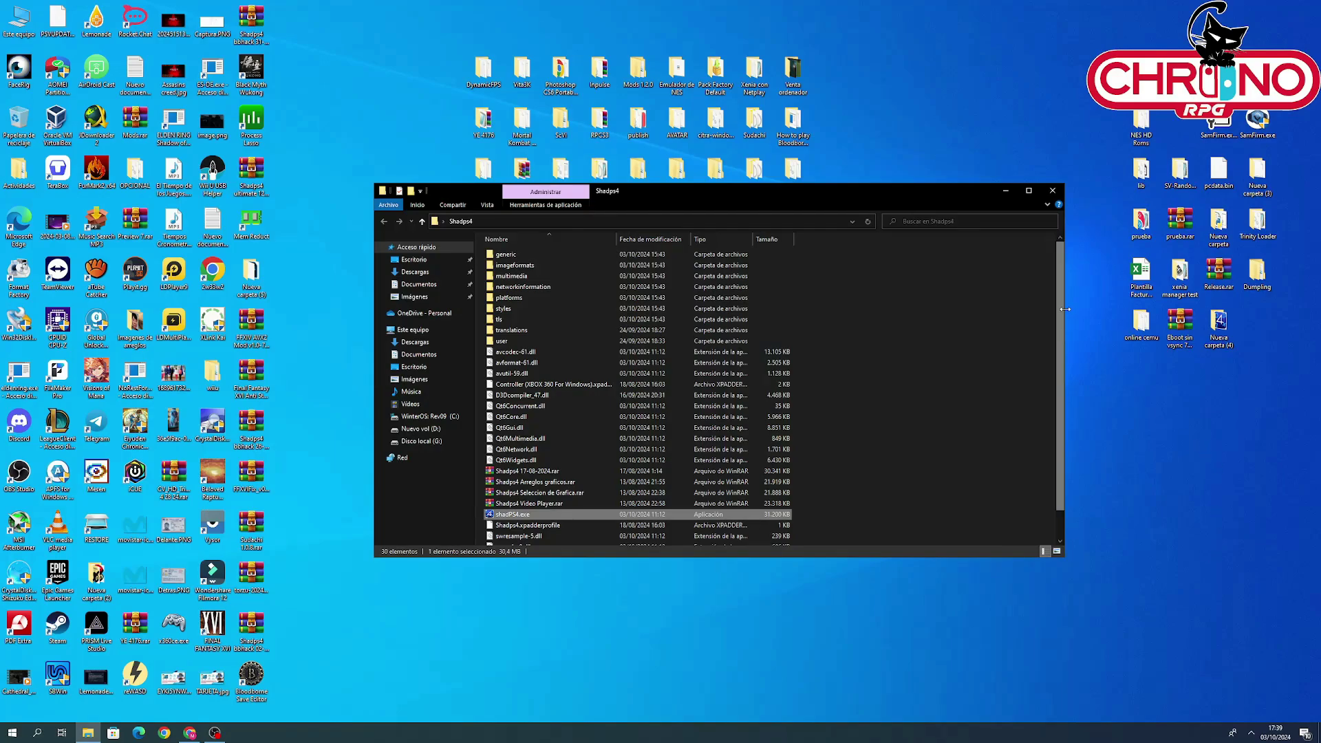
{"action": "left_click", "coordinate": [1052, 191]}
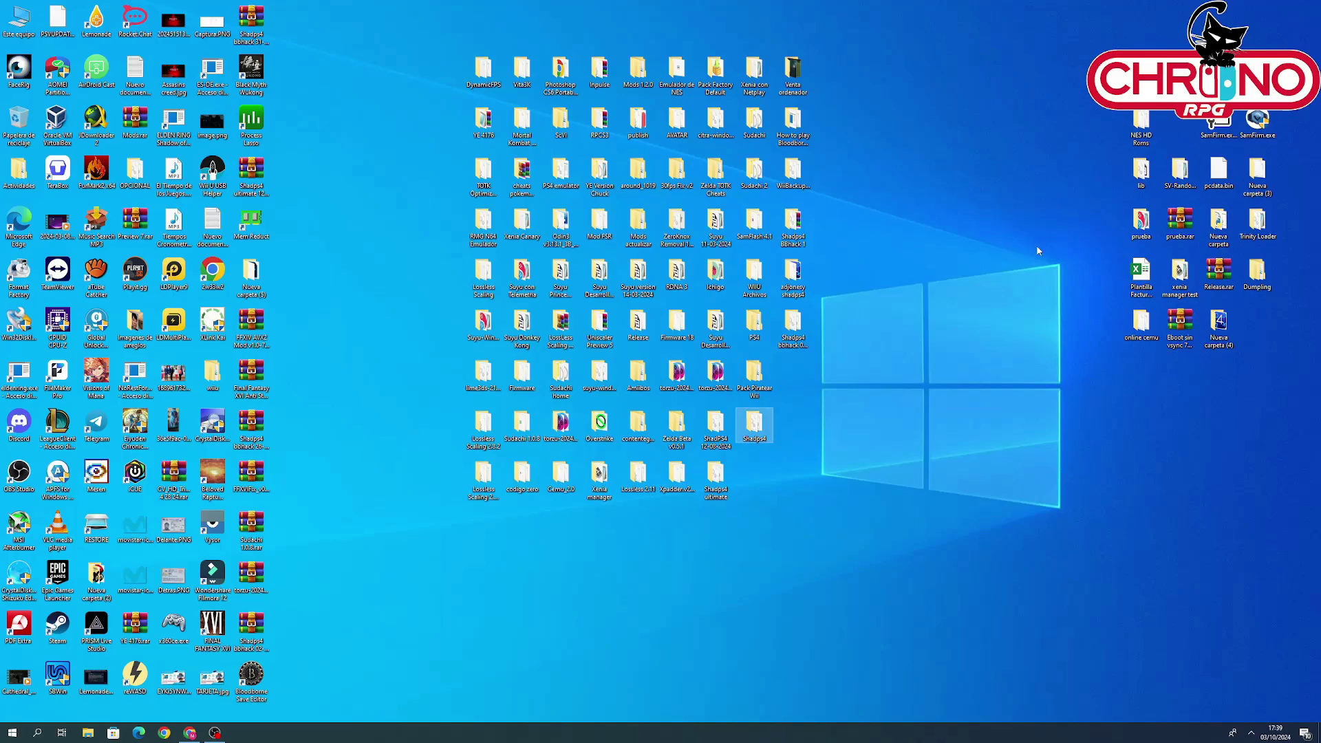